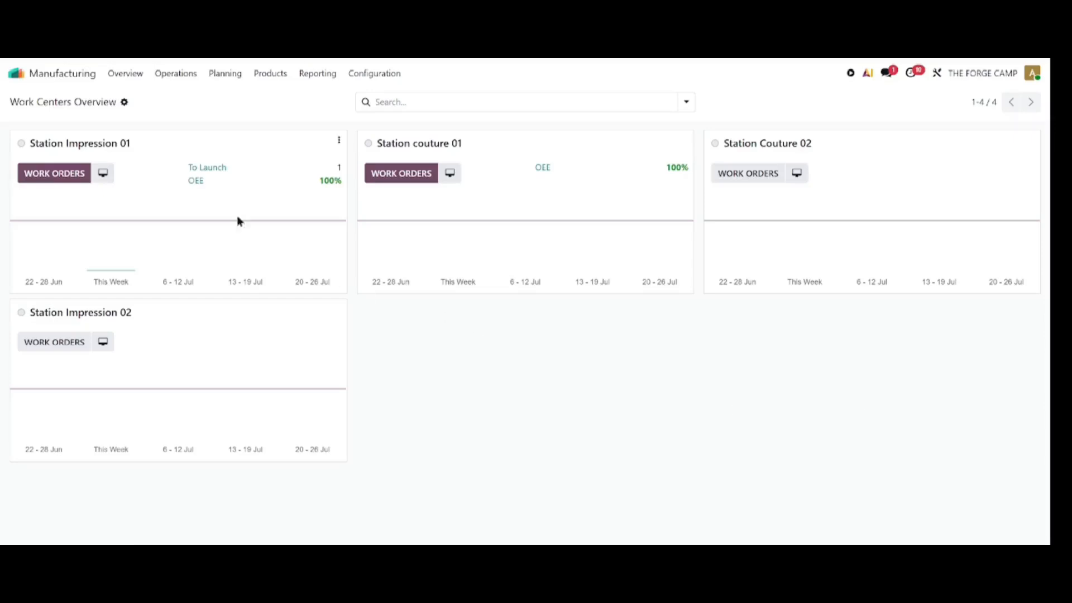
Open the bill of materials for Veste En Jeans Muay-Thai to review its components
{"action": "left_click", "coordinate": [283, 78]}
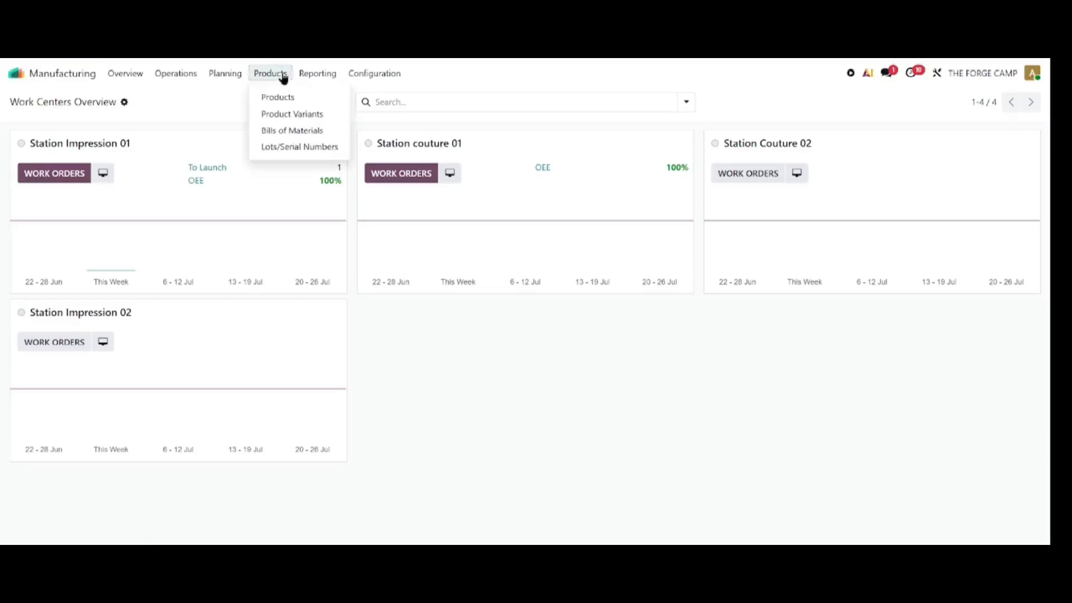
{"action": "left_click", "coordinate": [291, 132]}
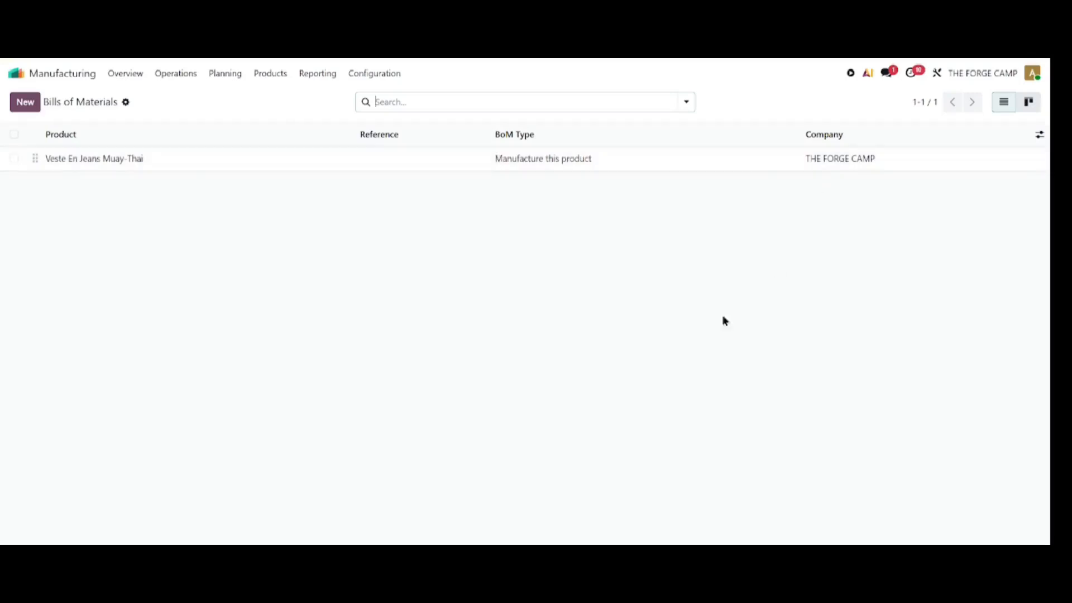
{"action": "left_click", "coordinate": [117, 158]}
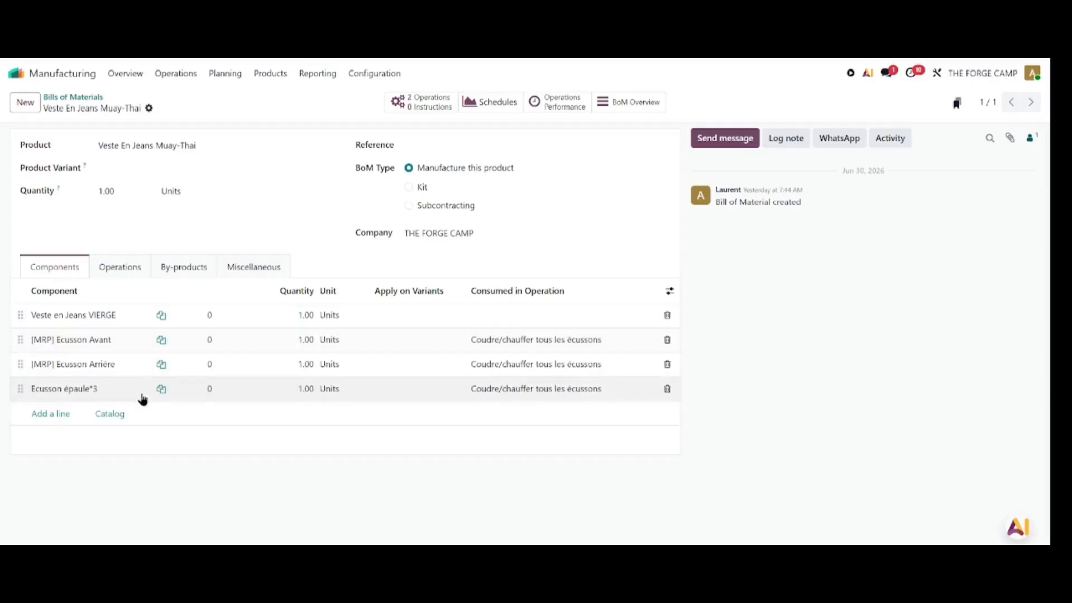
Review the bill of materials' operations, by-products and miscellaneous settings, comparing the operation dependencies option with the components and the blocked operation
{"action": "left_click", "coordinate": [134, 271]}
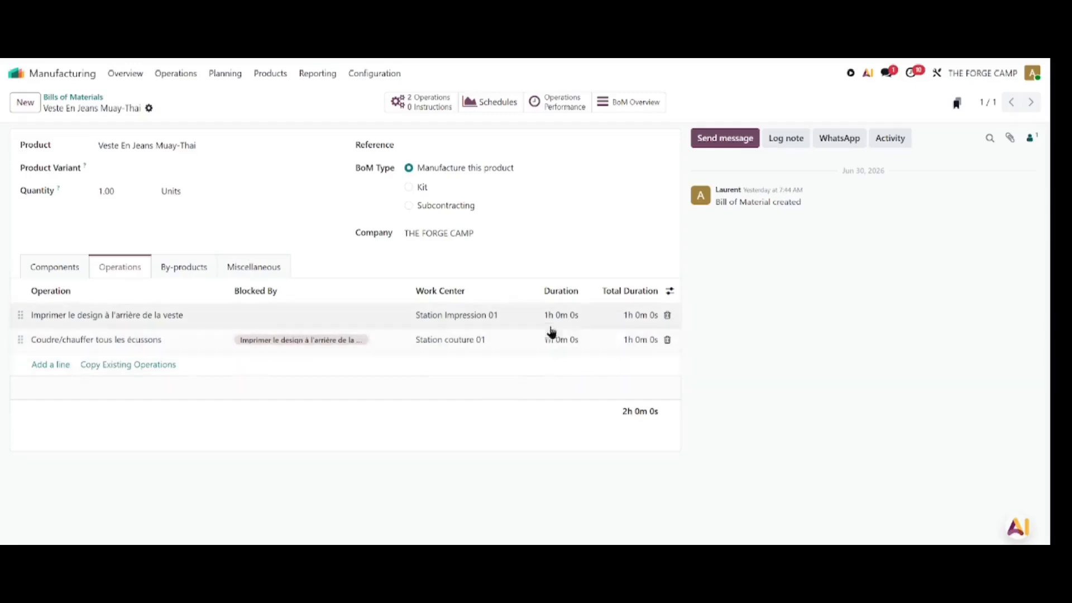
{"action": "left_click", "coordinate": [188, 270]}
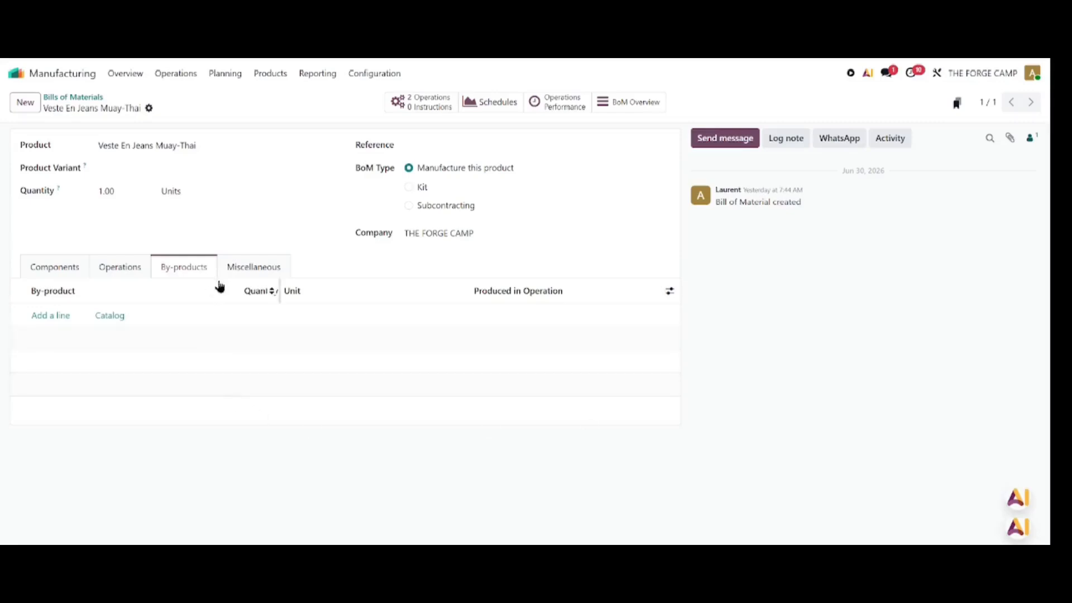
{"action": "left_click", "coordinate": [264, 269]}
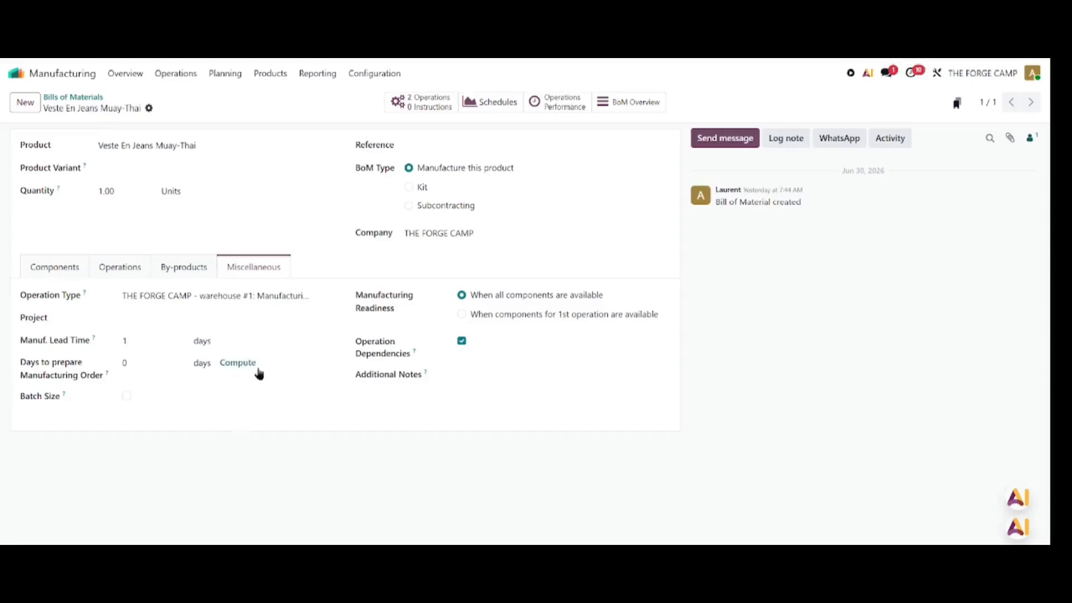
{"action": "left_click", "coordinate": [55, 269]}
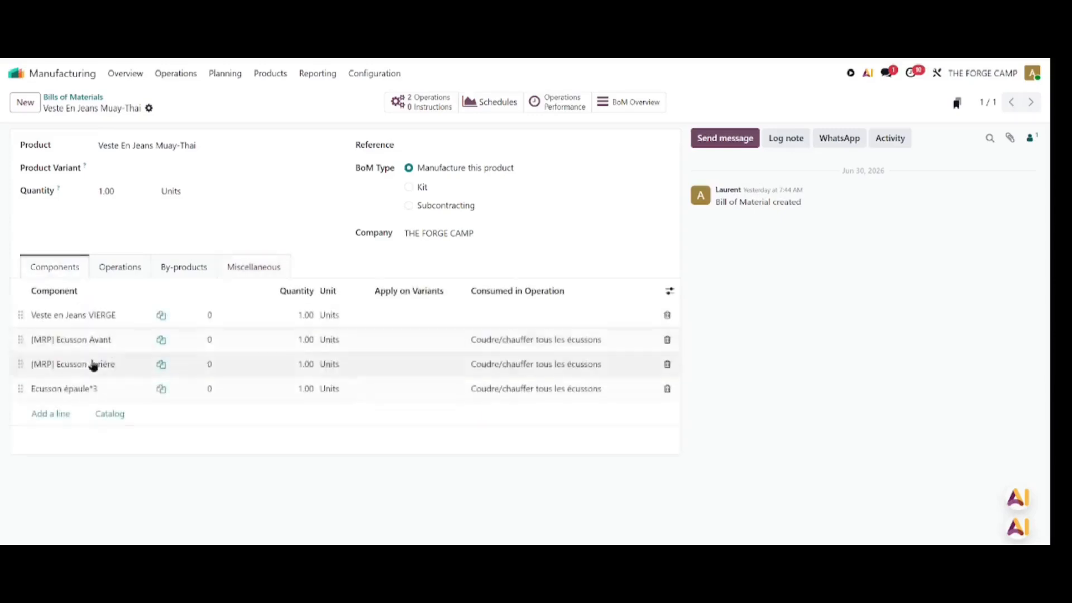
{"action": "left_click", "coordinate": [256, 269]}
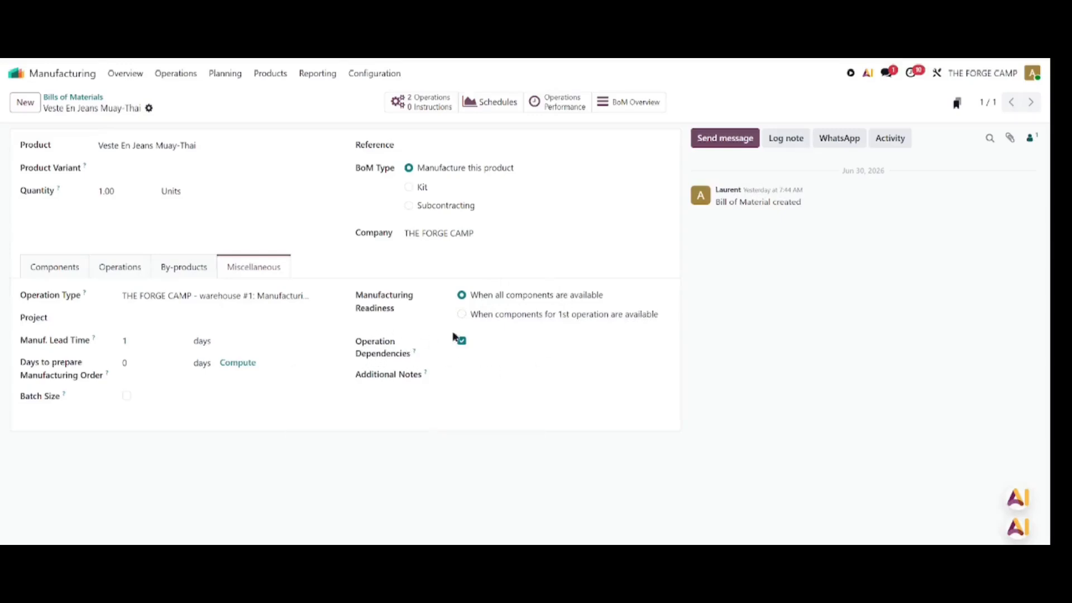
{"action": "left_click", "coordinate": [140, 270]}
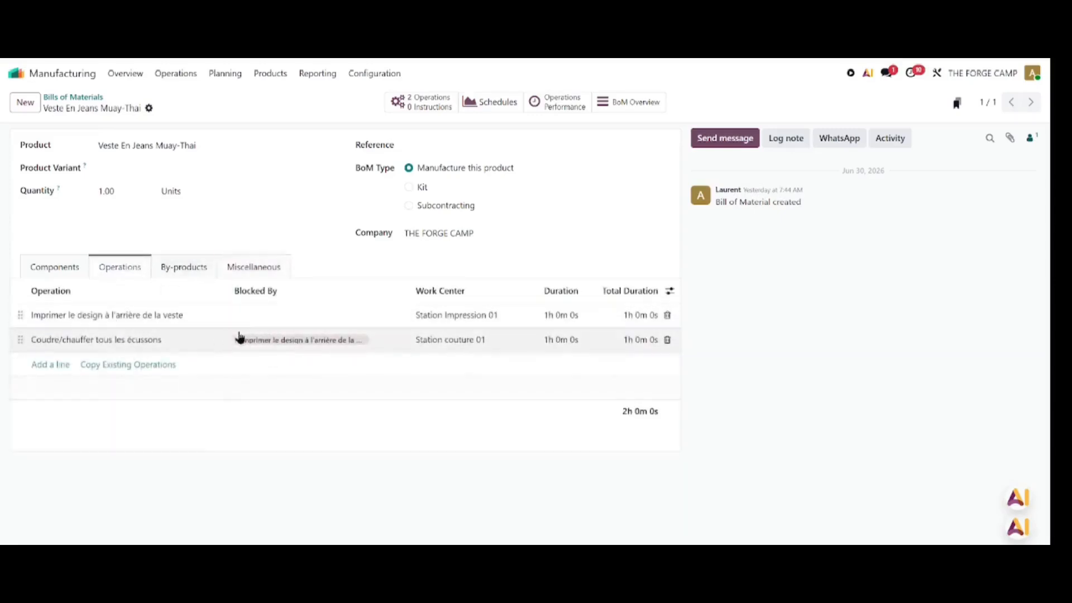
{"action": "left_click", "coordinate": [249, 268]}
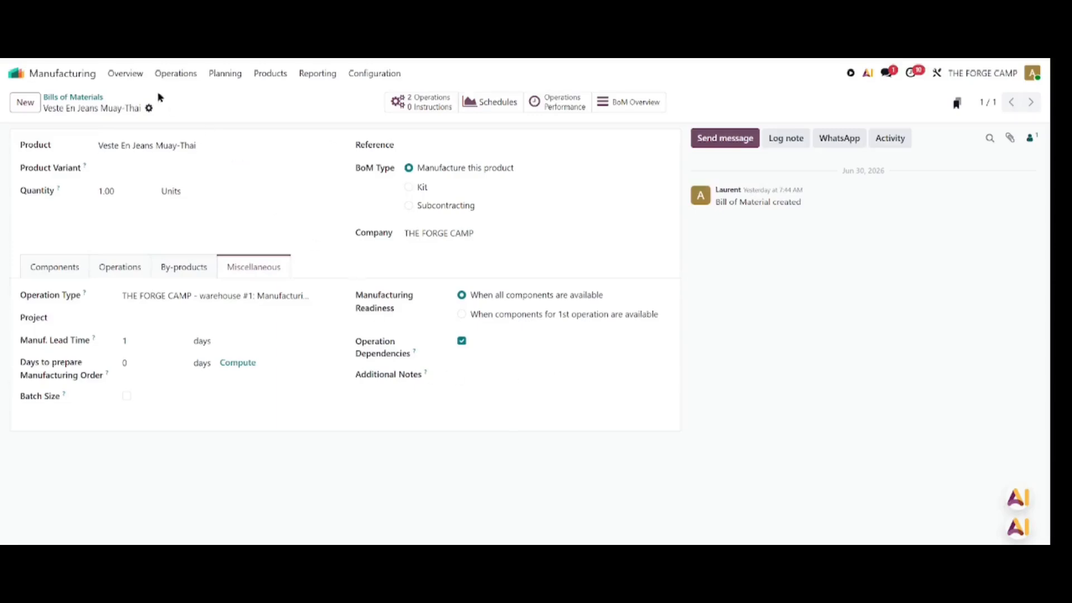
Reopen the bill of materials from the list, view its linked product and that product's bills of materials, and return to it
{"action": "left_click", "coordinate": [84, 101]}
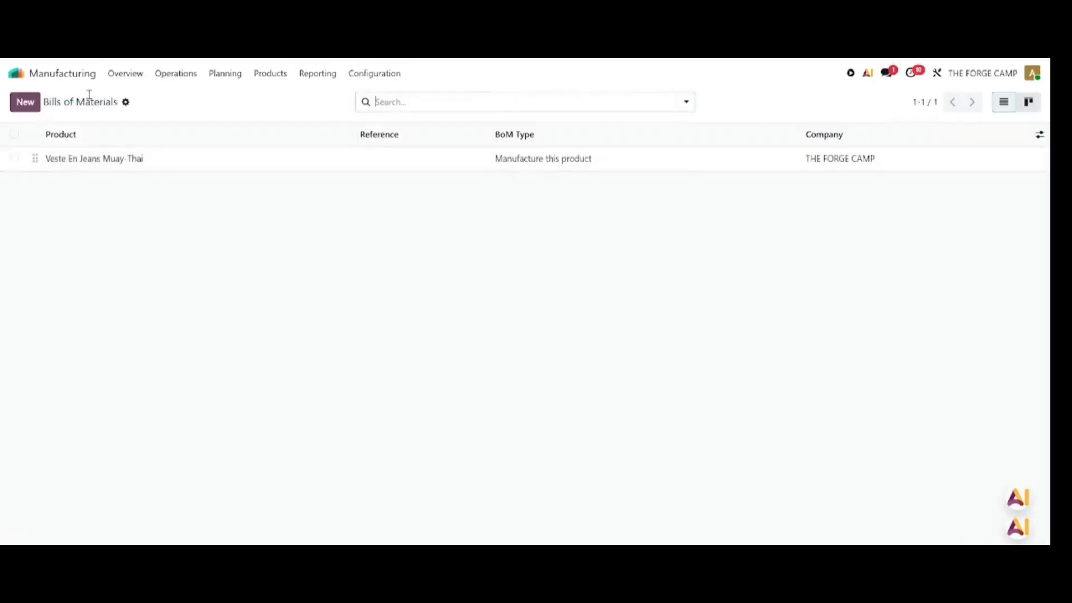
{"action": "left_click", "coordinate": [110, 162]}
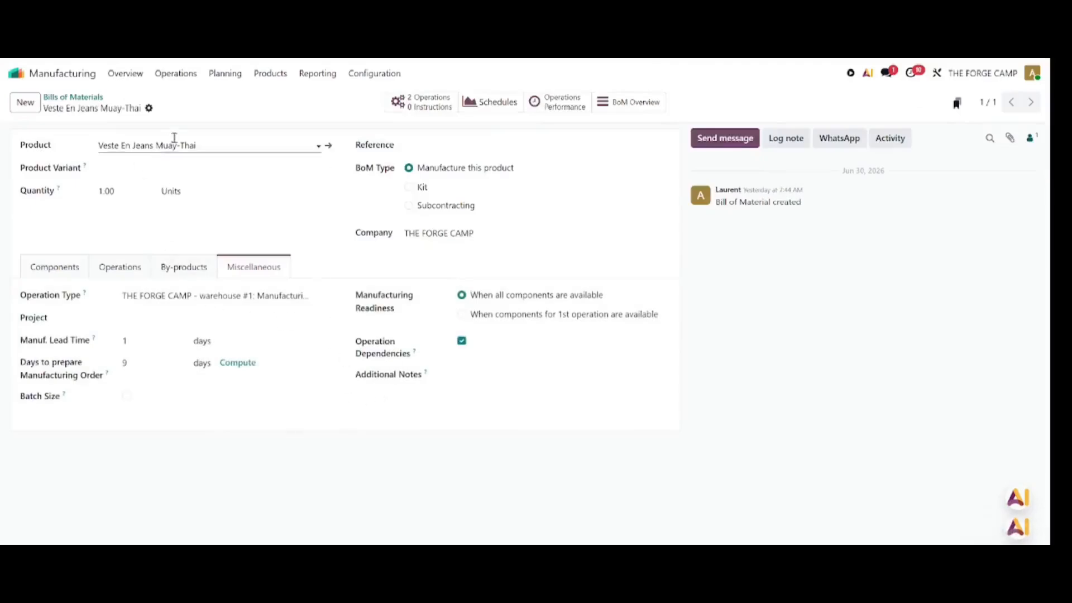
{"action": "left_click", "coordinate": [330, 147]}
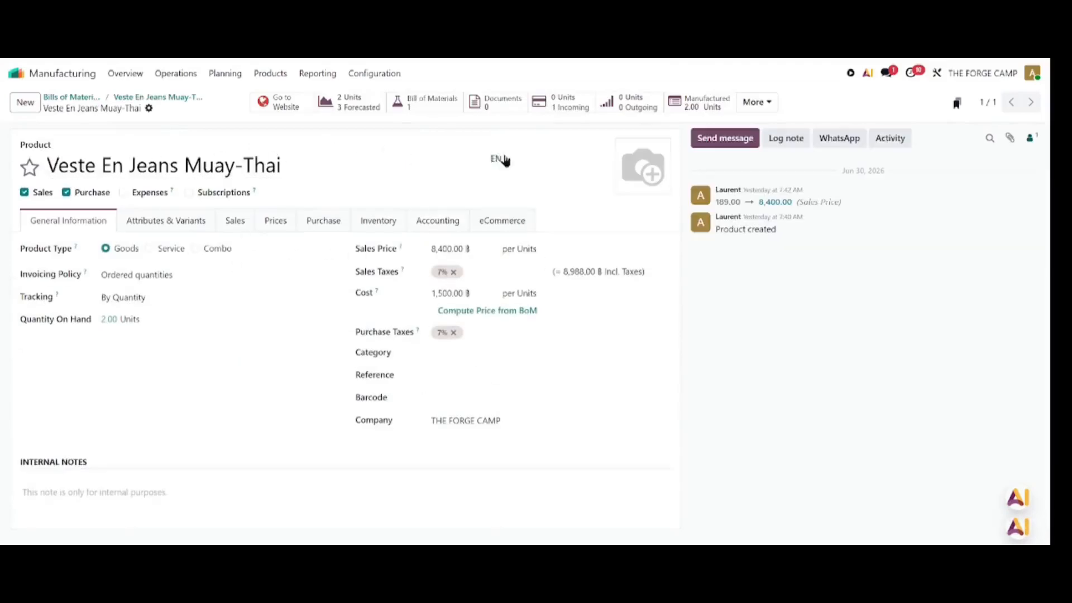
{"action": "left_click", "coordinate": [436, 102]}
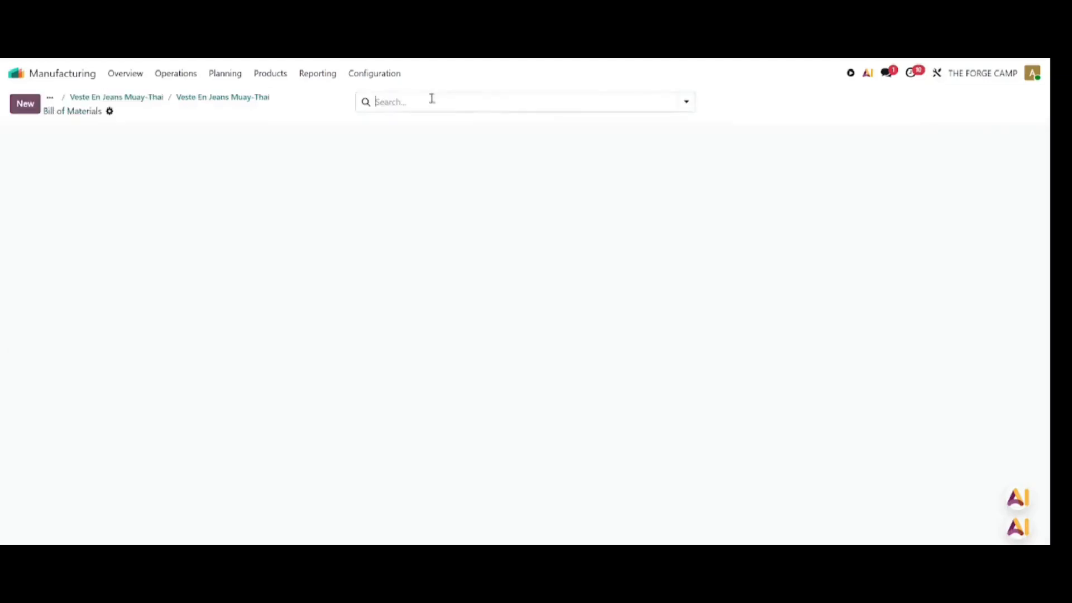
{"action": "left_click", "coordinate": [116, 99]}
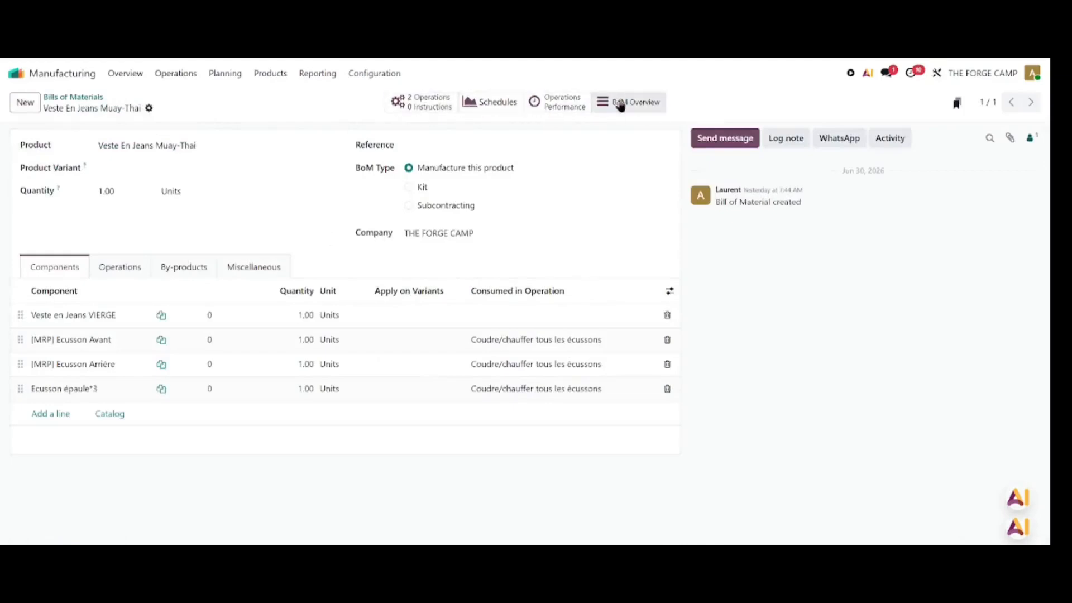
Review the bill of materials' operations list, master production schedule and operations performance chart
{"action": "left_click", "coordinate": [426, 103]}
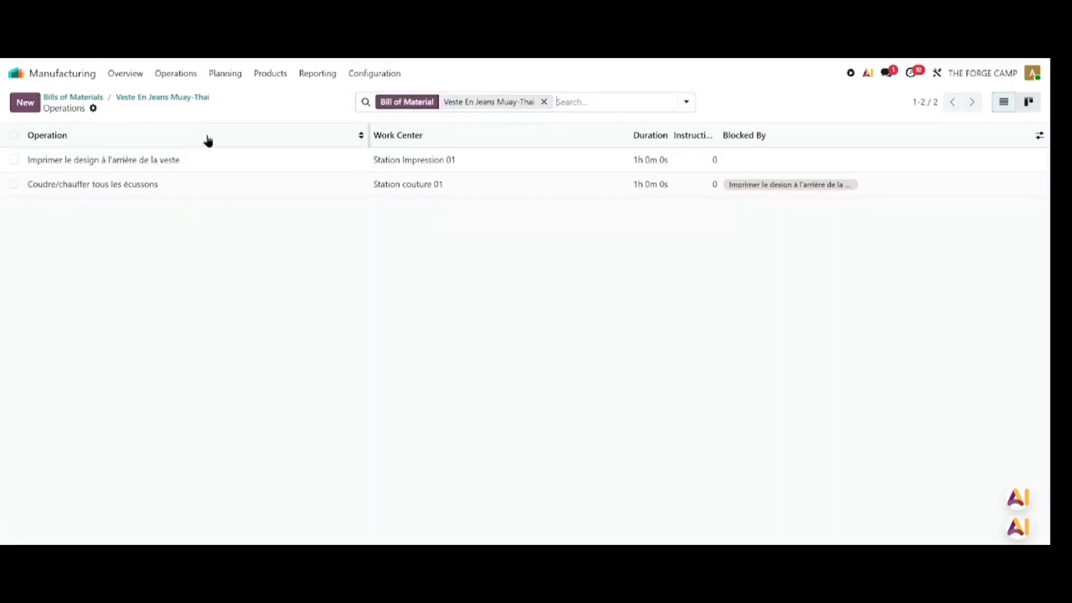
{"action": "left_click", "coordinate": [178, 99]}
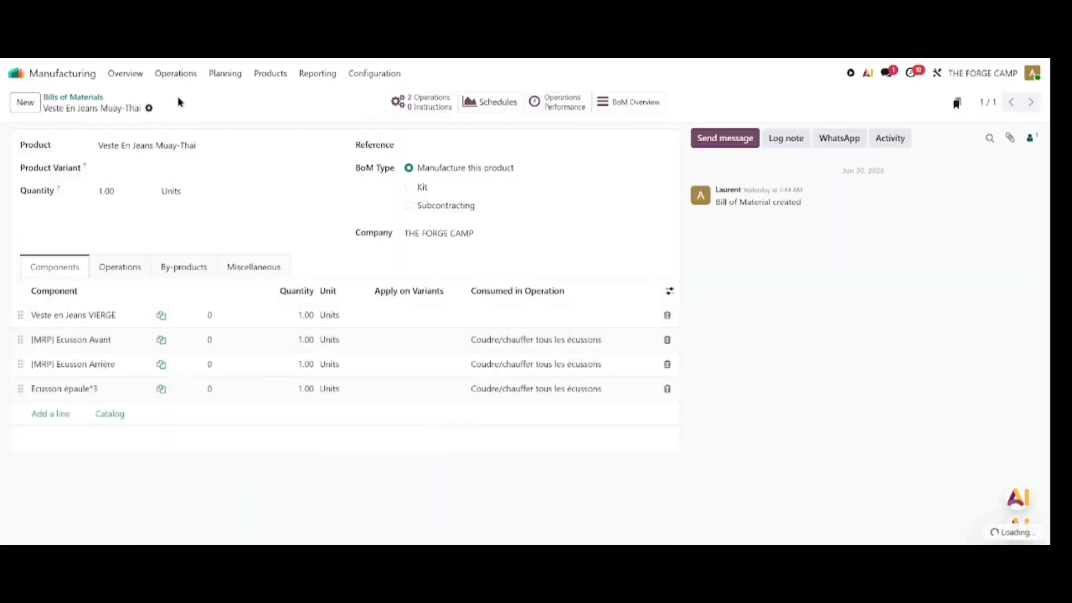
{"action": "left_click", "coordinate": [493, 101]}
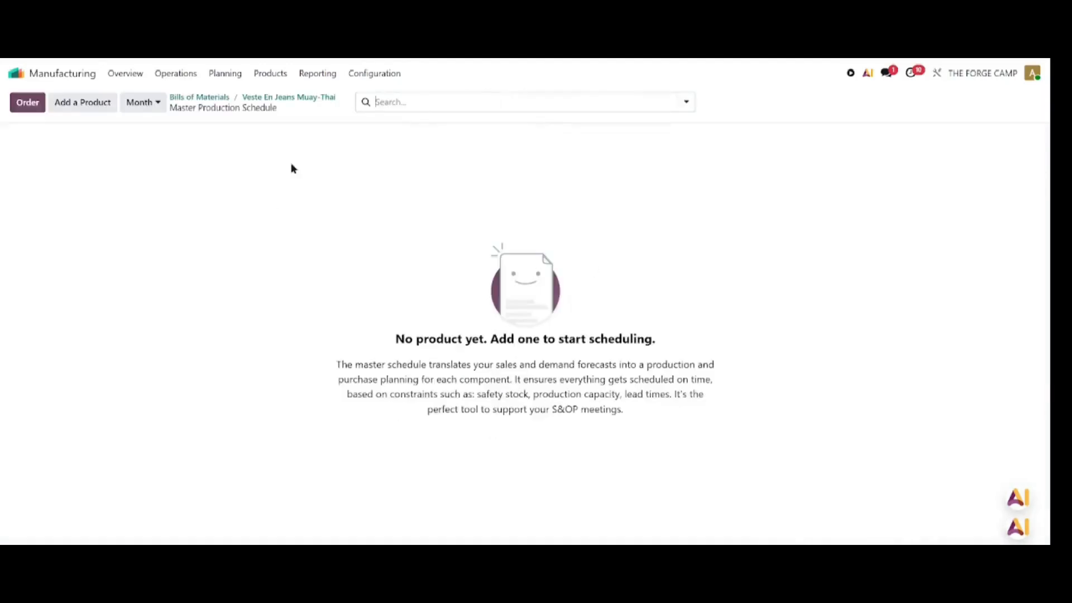
{"action": "left_click", "coordinate": [279, 99]}
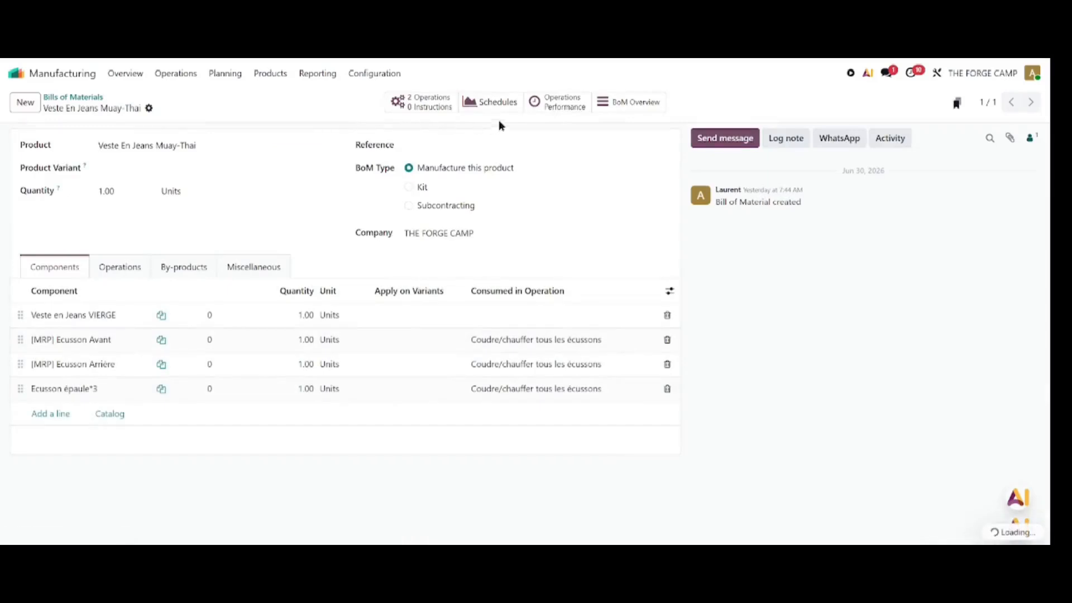
{"action": "left_click", "coordinate": [562, 106]}
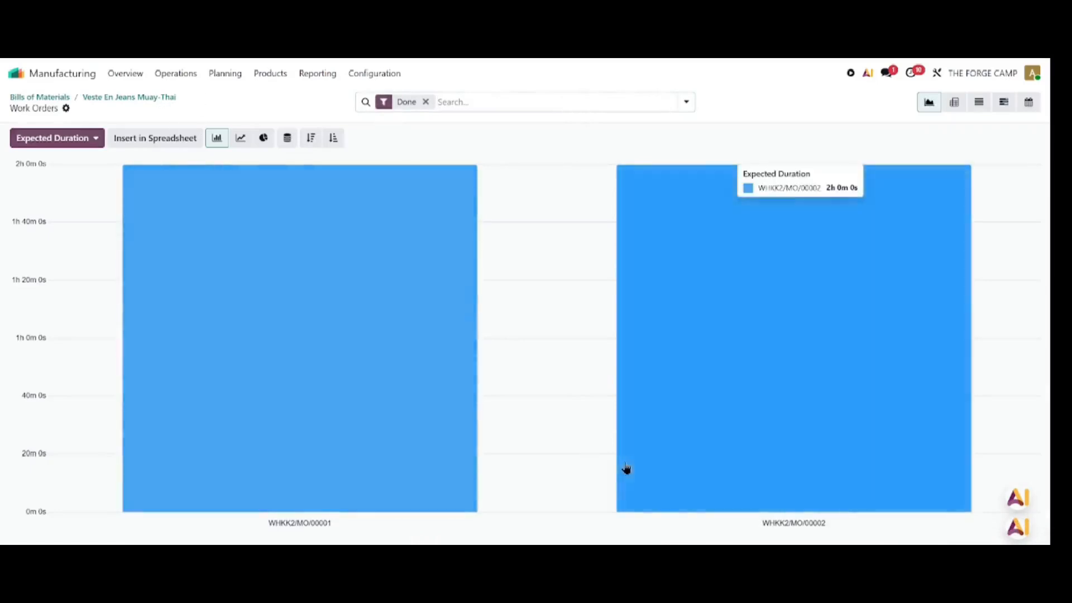
{"action": "left_click", "coordinate": [159, 99]}
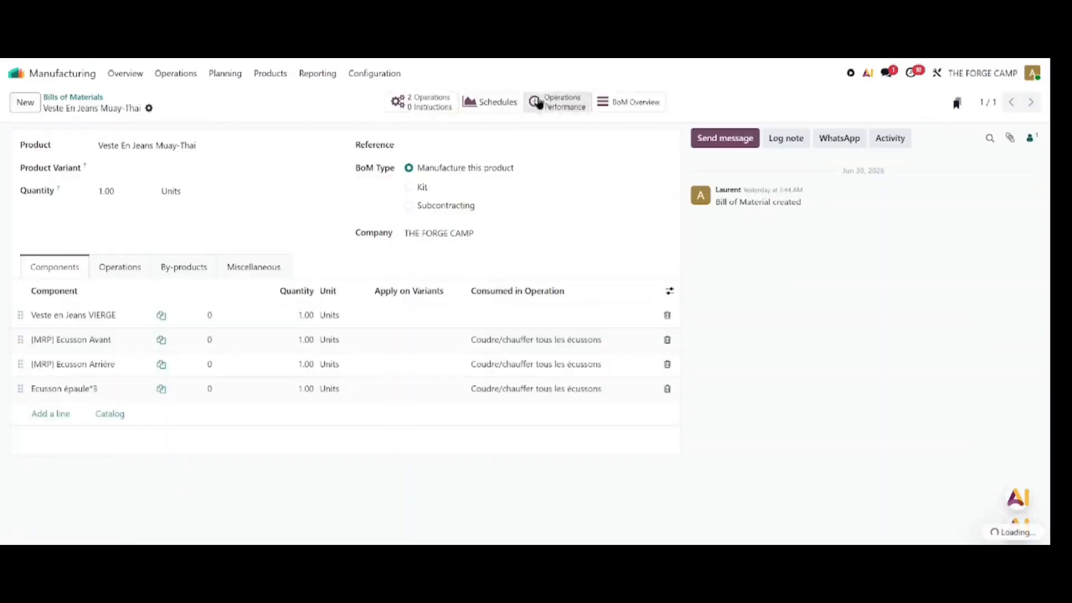
Examine the BoM Overview's component, operation and unit costs with the operations expanded, and return to the Bills of Materials list
{"action": "left_click", "coordinate": [632, 106]}
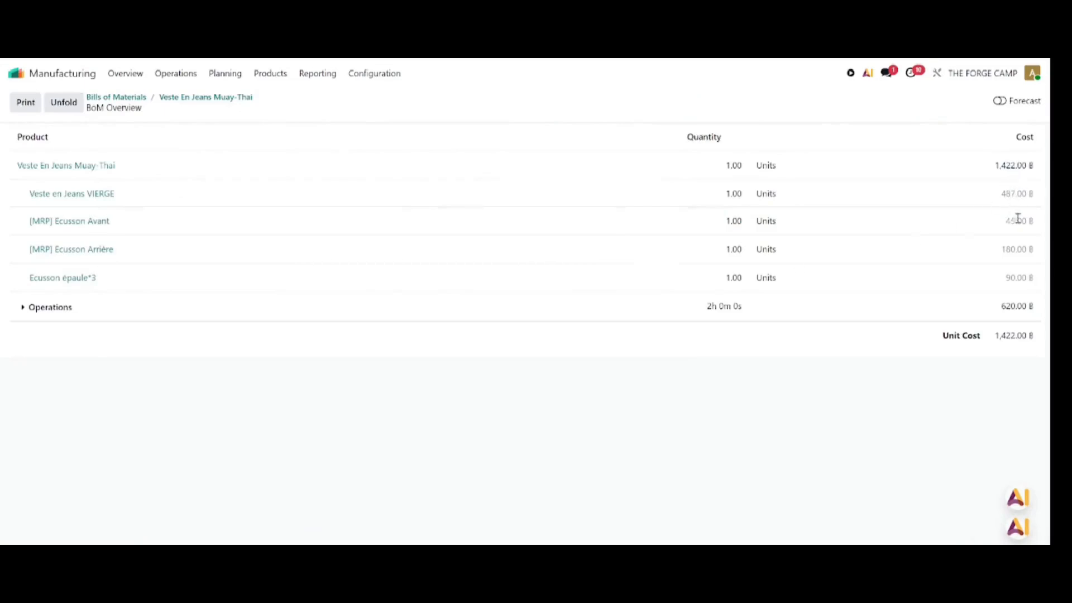
{"action": "left_click", "coordinate": [24, 309]}
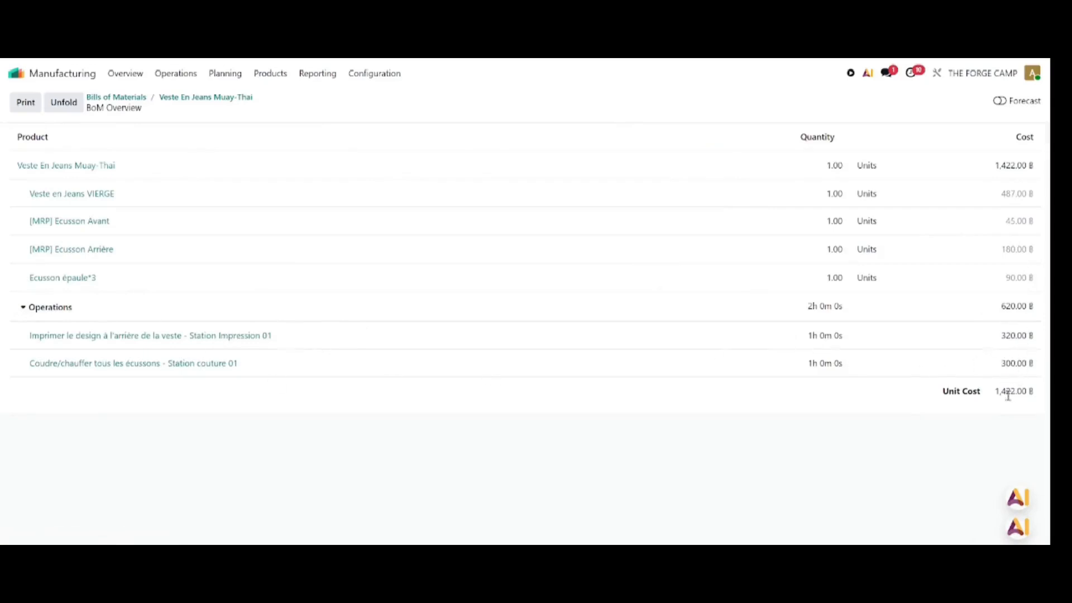
{"action": "left_click_drag", "start_coordinate": [936, 399], "coordinate": [1046, 400]}
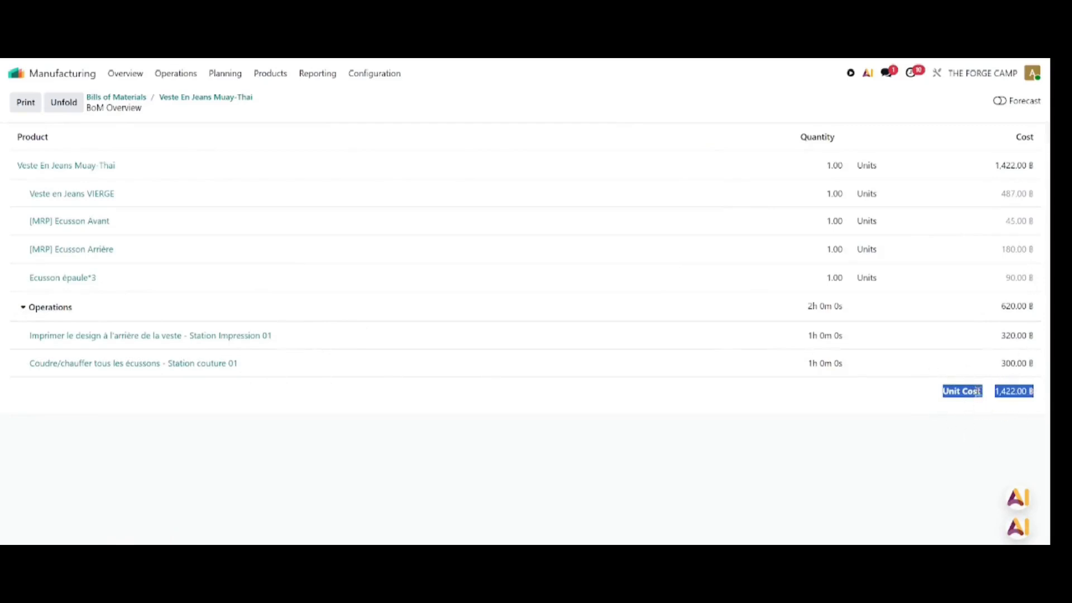
{"action": "left_click", "coordinate": [140, 103]}
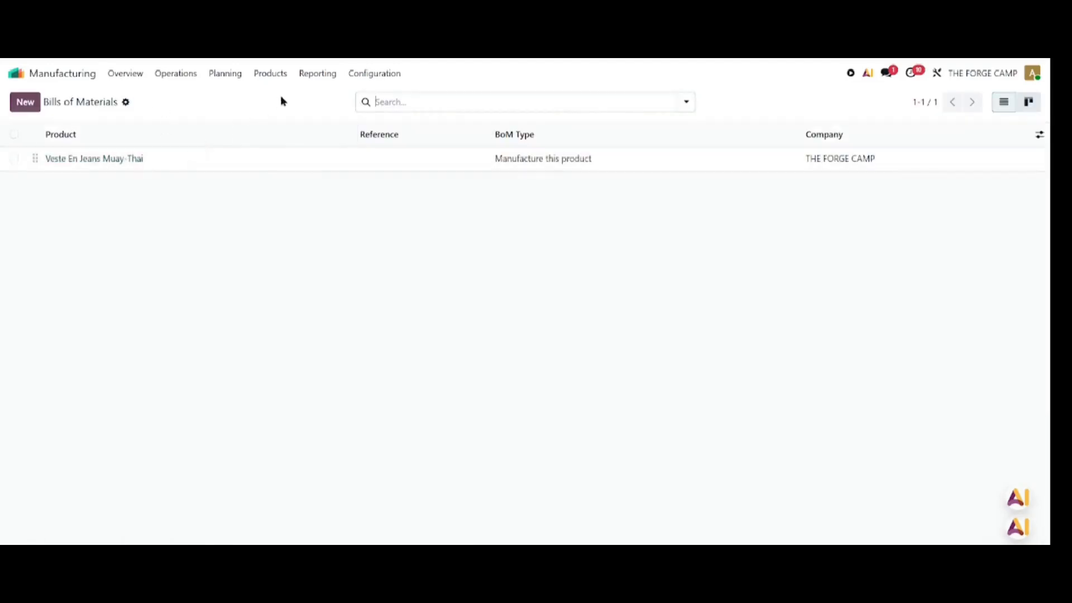
Open the Station Impression 01 work center and examine its production information, including the OEE target
{"action": "left_click", "coordinate": [373, 73]}
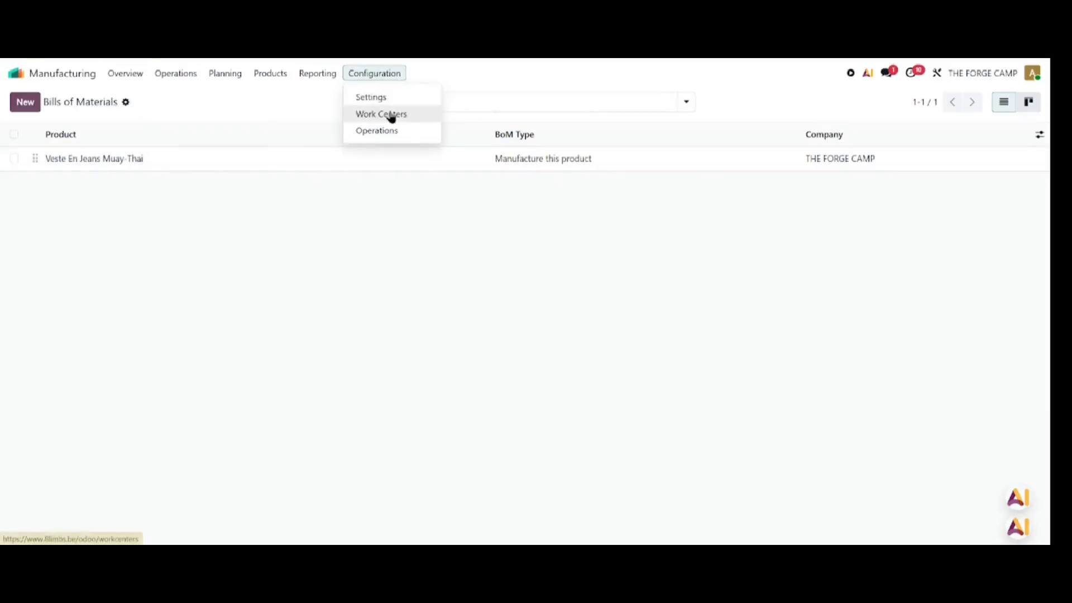
{"action": "left_click", "coordinate": [391, 115]}
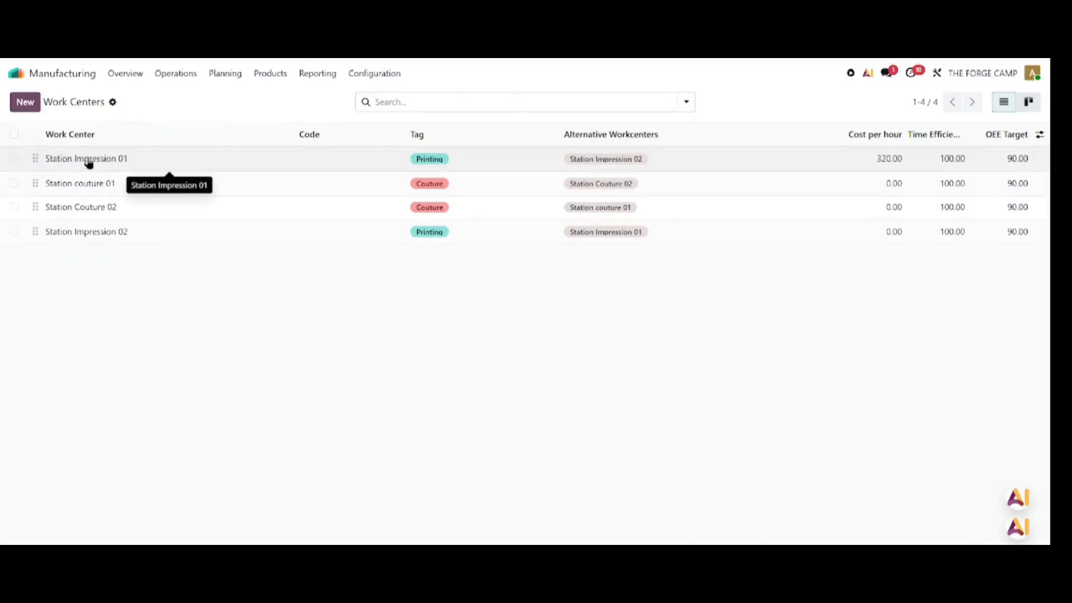
{"action": "left_click", "coordinate": [88, 161]}
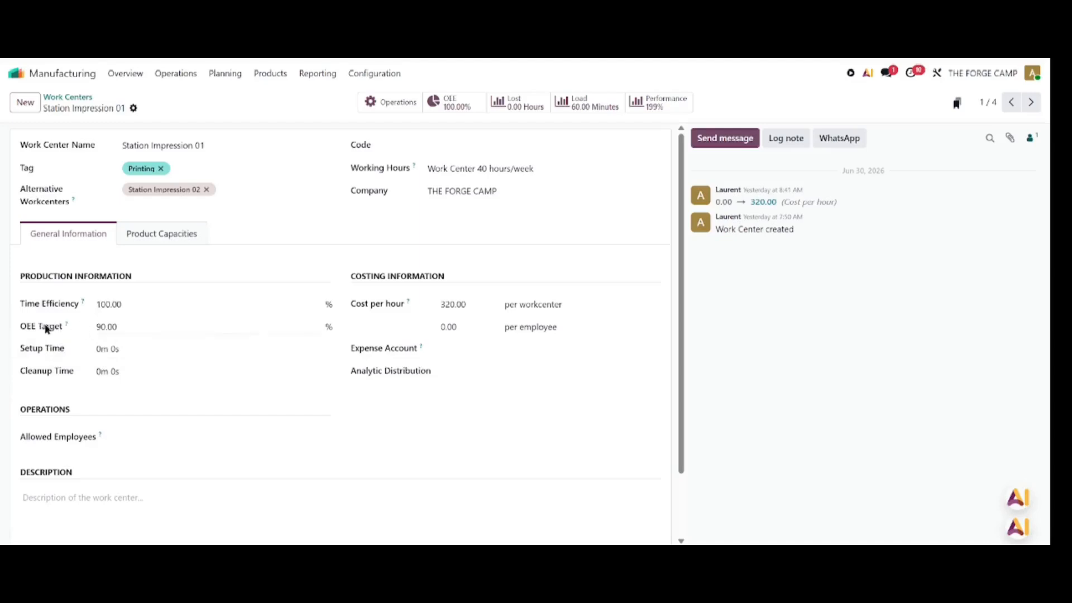
{"action": "mouse_move", "coordinate": [73, 332]}
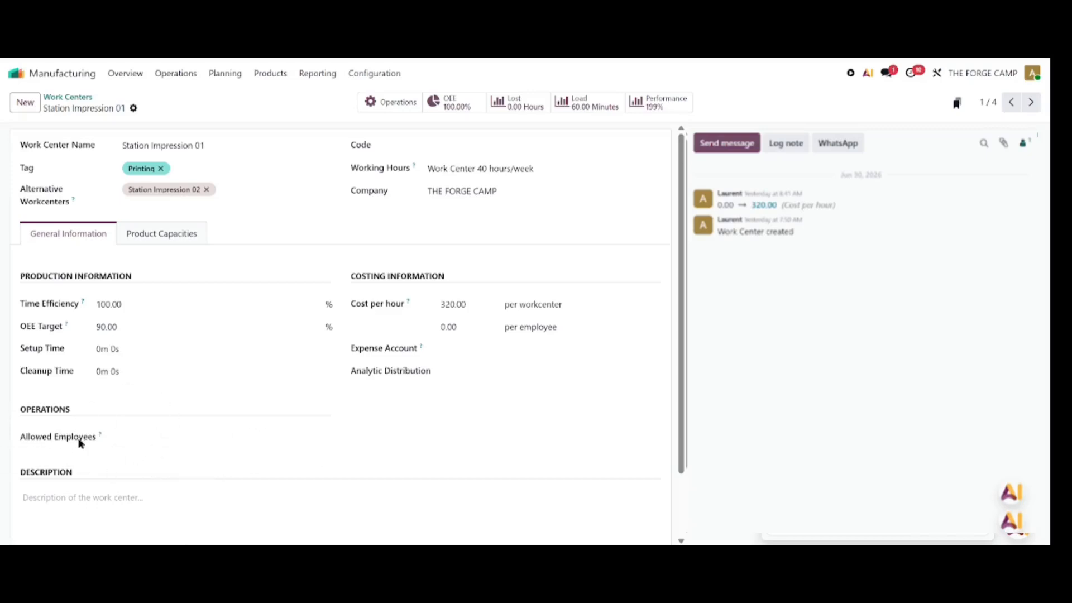
Look through the allowed employee choices without assigning any, check the hourly costs per workcenter and per employee, and return to the Work Centers list
{"action": "left_click", "coordinate": [172, 436]}
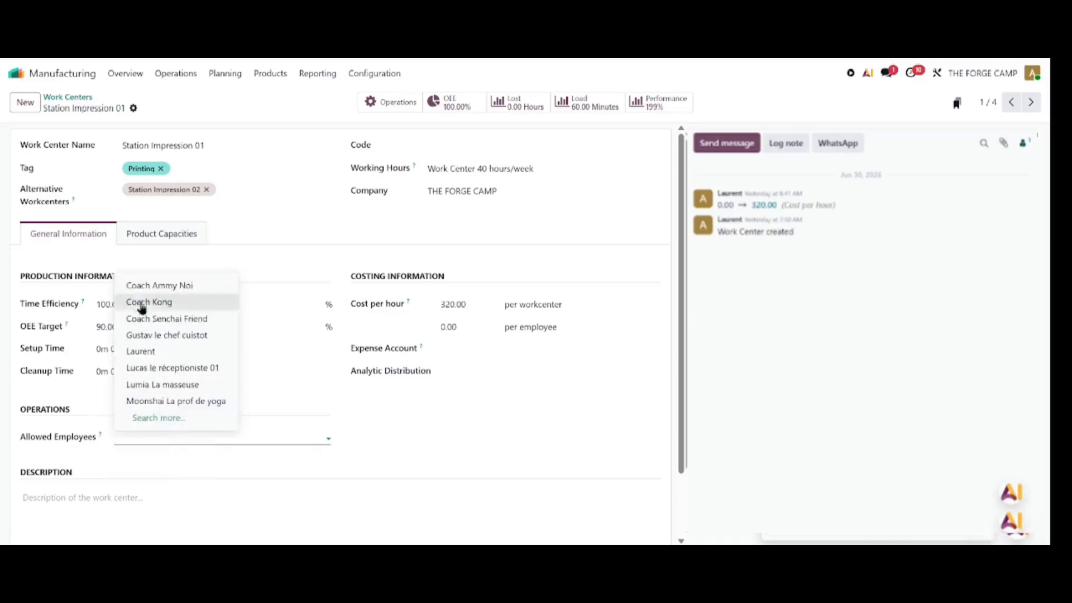
{"action": "left_click", "coordinate": [447, 480]}
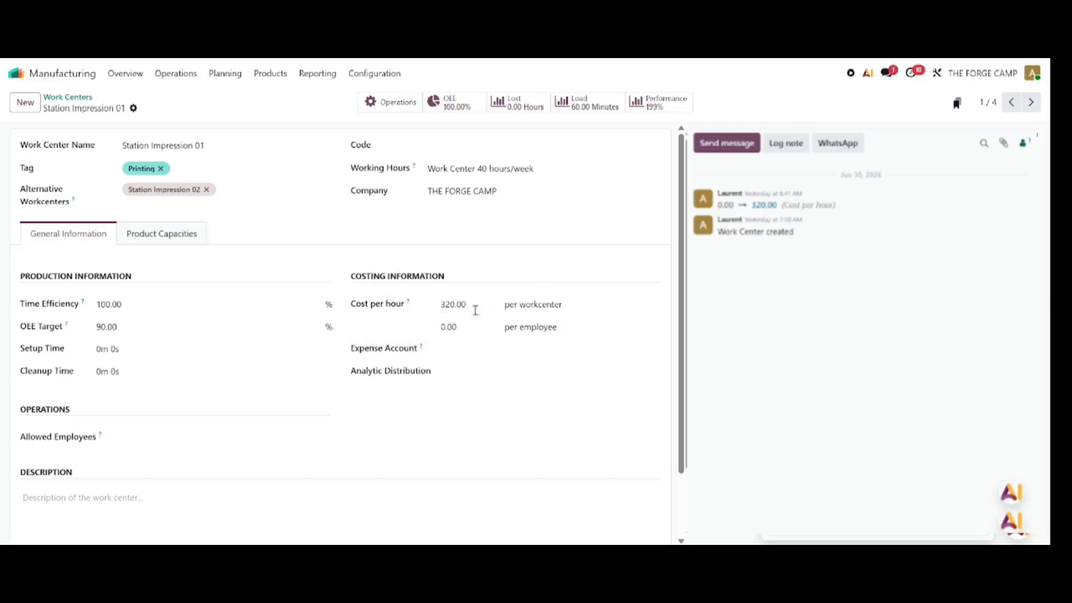
{"action": "left_click_drag", "start_coordinate": [575, 305], "coordinate": [435, 305]}
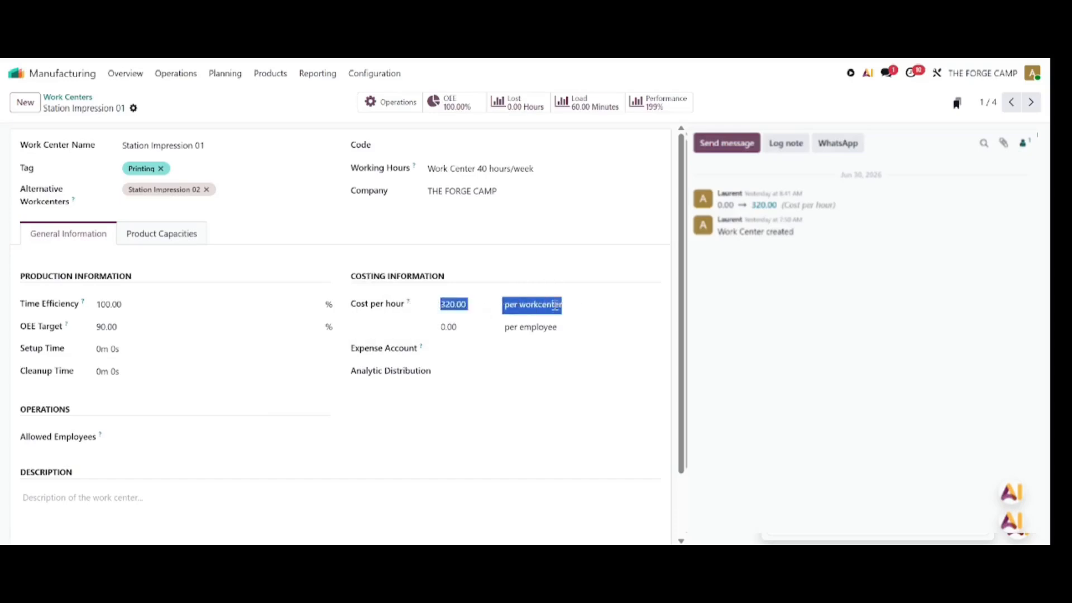
{"action": "left_click", "coordinate": [572, 330]}
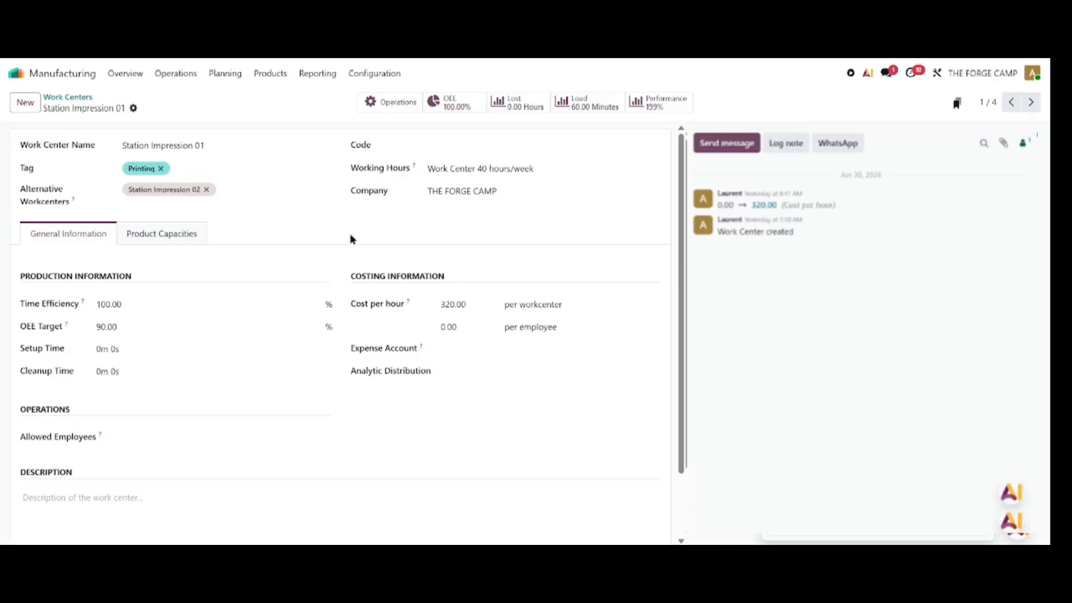
{"action": "left_click", "coordinate": [81, 96]}
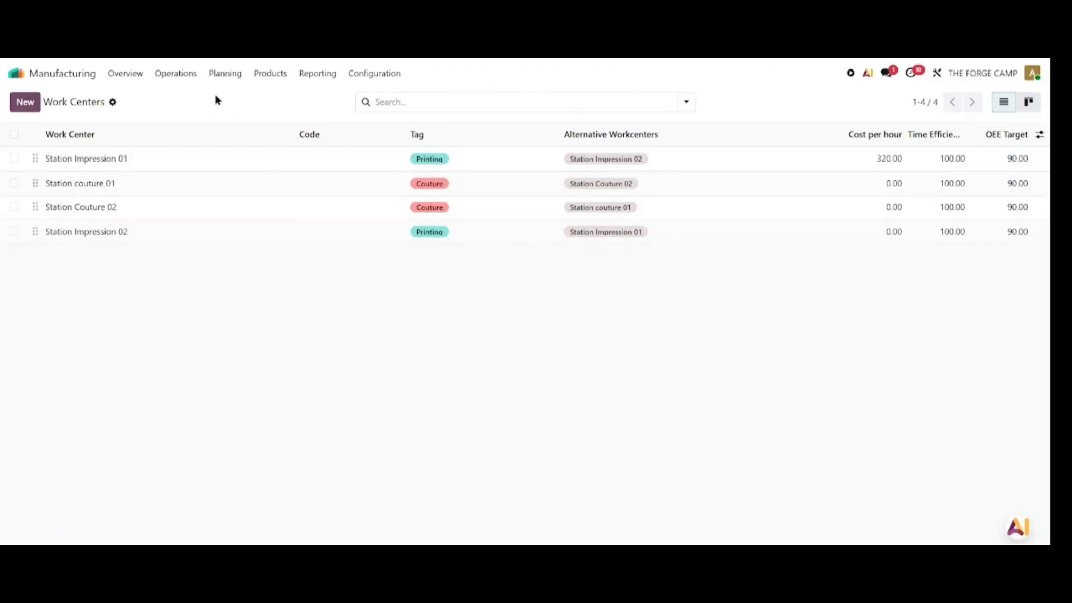
Start a new manufacturing order for the product Veste En Jeans Muay-Thai
{"action": "left_click", "coordinate": [180, 74]}
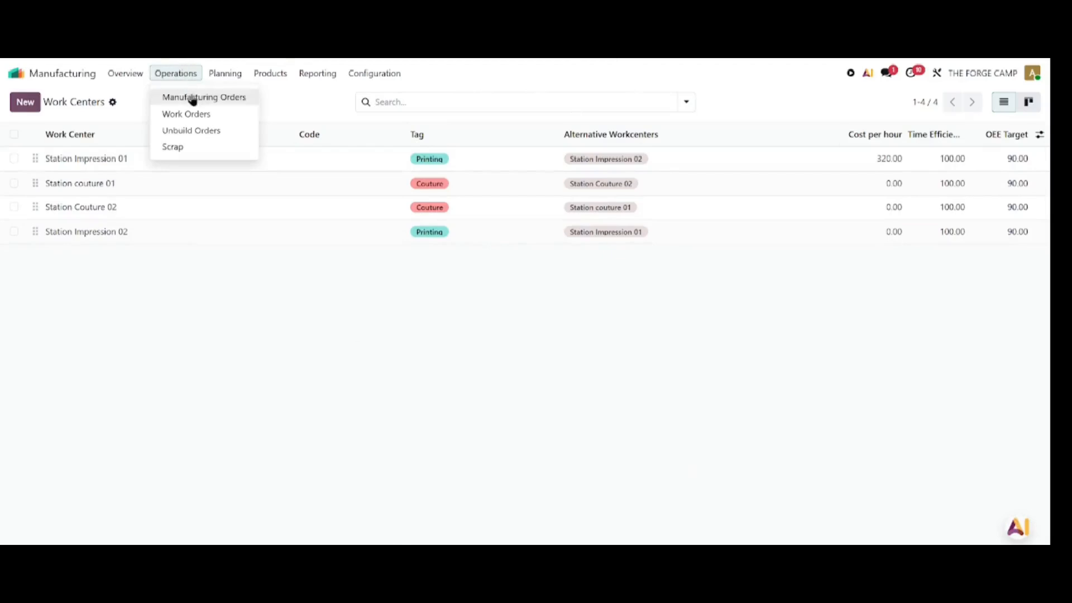
{"action": "left_click", "coordinate": [192, 99]}
{"action": "left_click", "coordinate": [25, 103]}
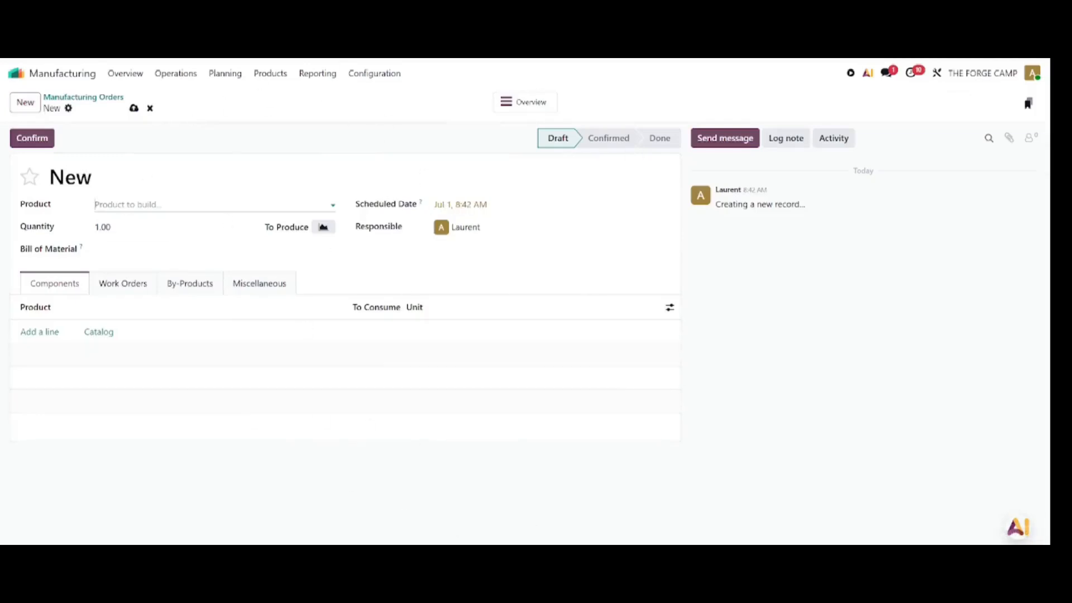
{"action": "left_click", "coordinate": [148, 204]}
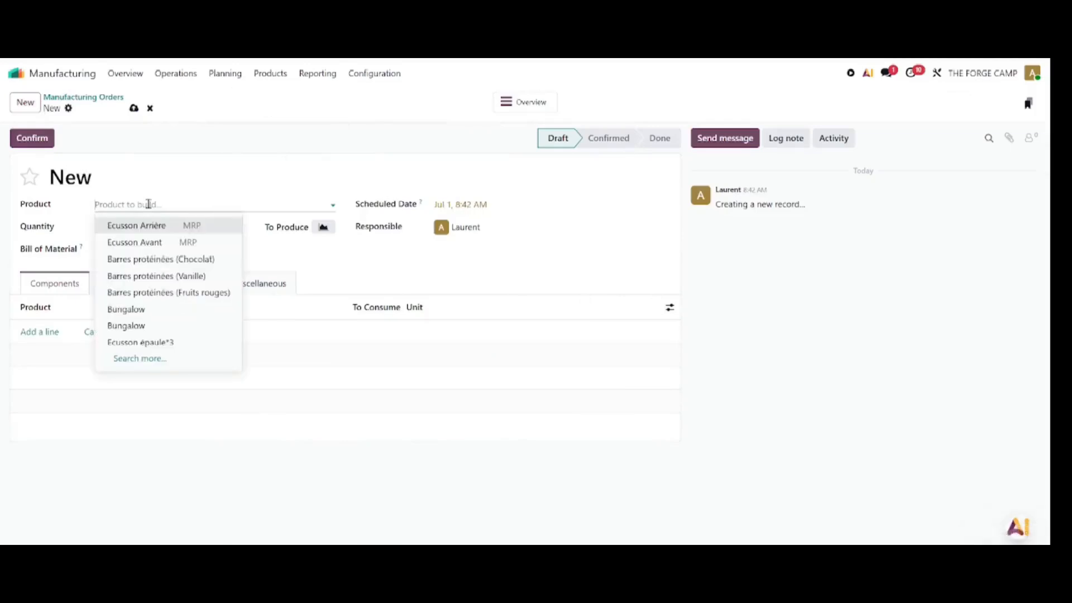
{"action": "type", "text": "veste"}
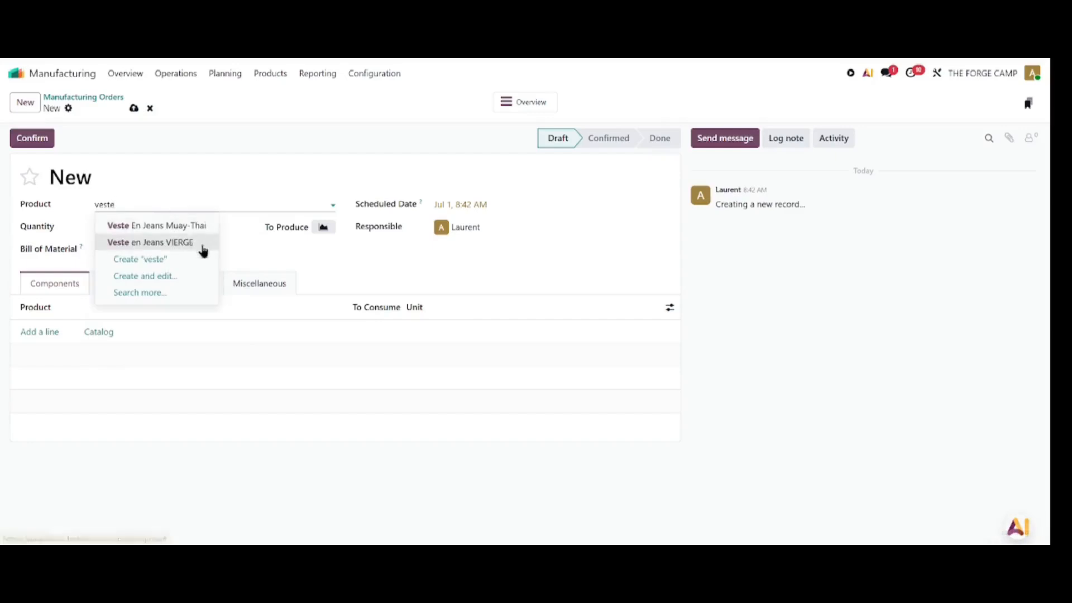
{"action": "left_click", "coordinate": [204, 226]}
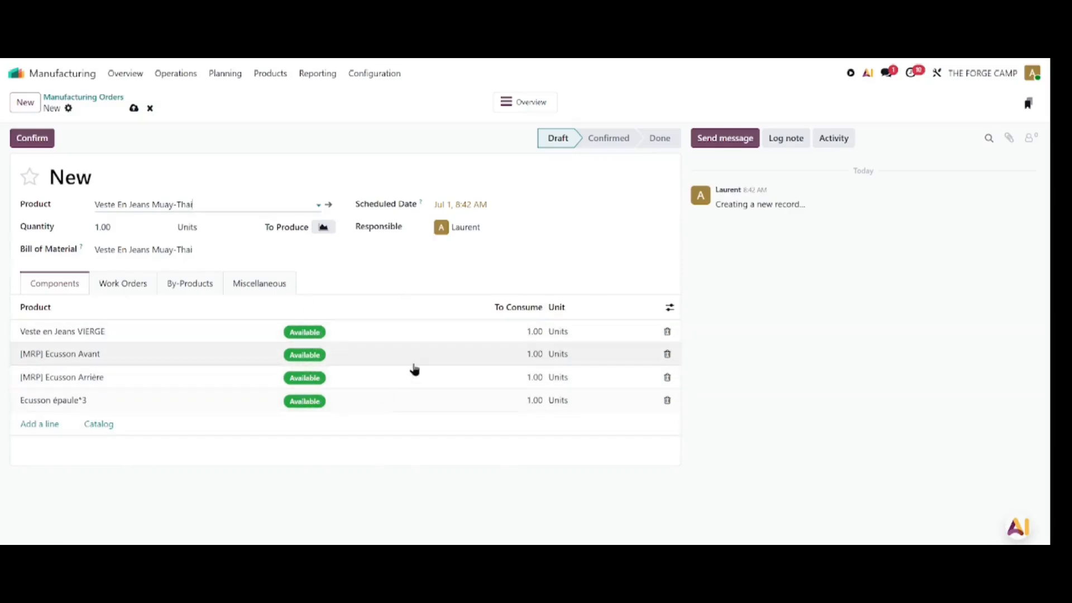
Confirm the manufacturing order, check its work orders and plan them
{"action": "left_click", "coordinate": [35, 139]}
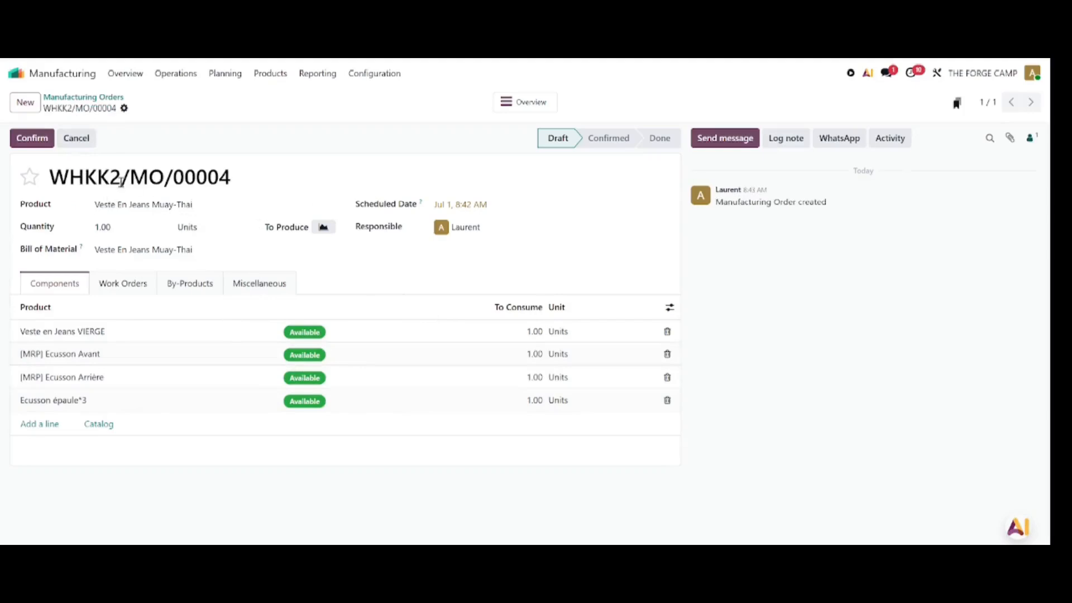
{"action": "left_click", "coordinate": [32, 141]}
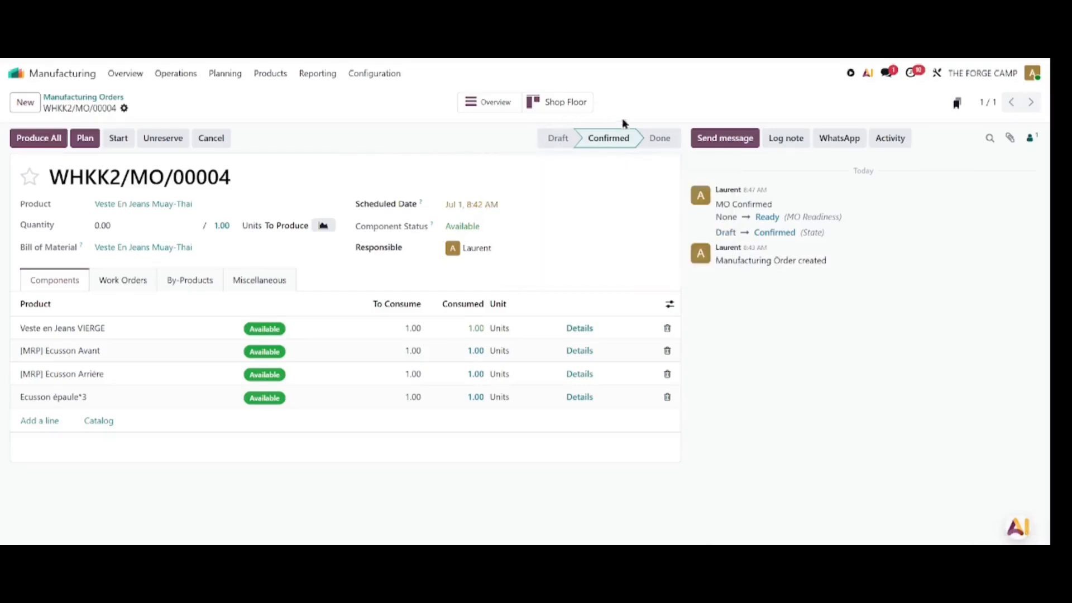
{"action": "left_click", "coordinate": [135, 285]}
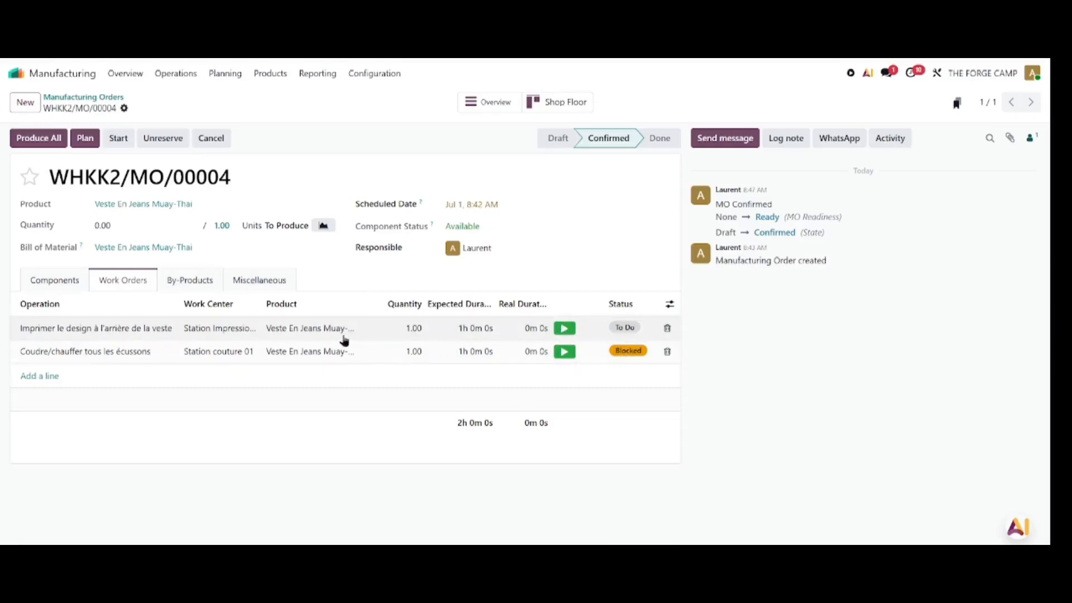
{"action": "left_click", "coordinate": [87, 140]}
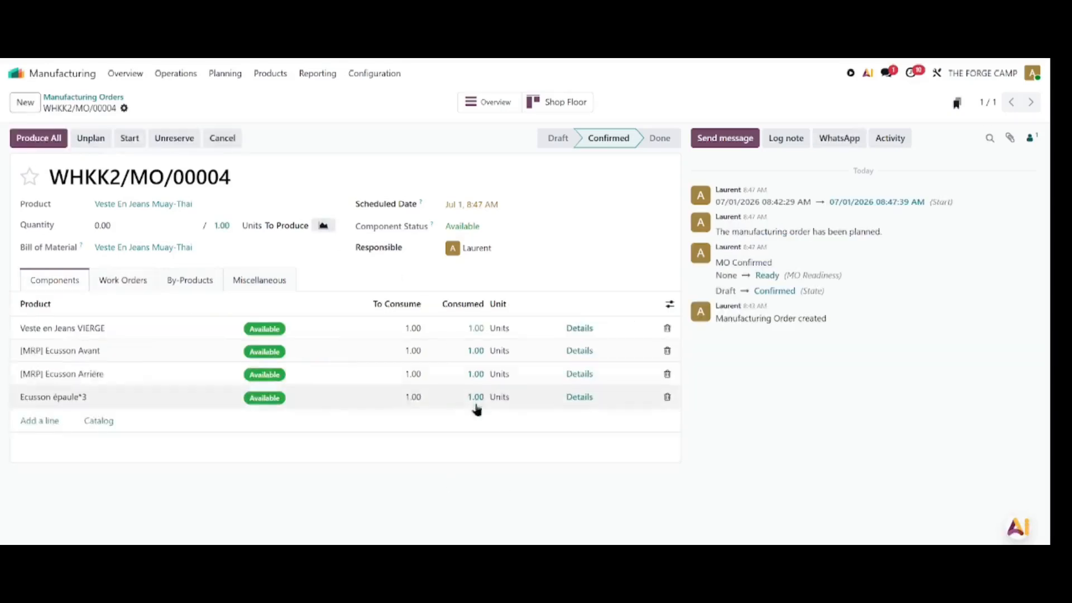
Examine the work orders Gantt planning by day, checking the start, stop and workcenter of the printing and sewing operations
{"action": "left_click", "coordinate": [220, 72]}
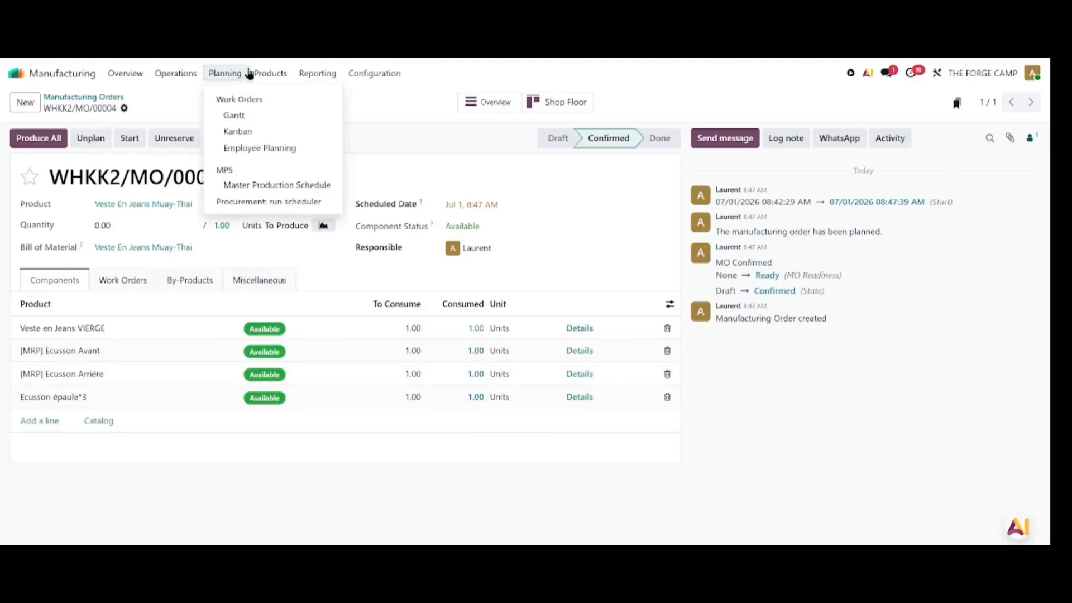
{"action": "left_click", "coordinate": [233, 115]}
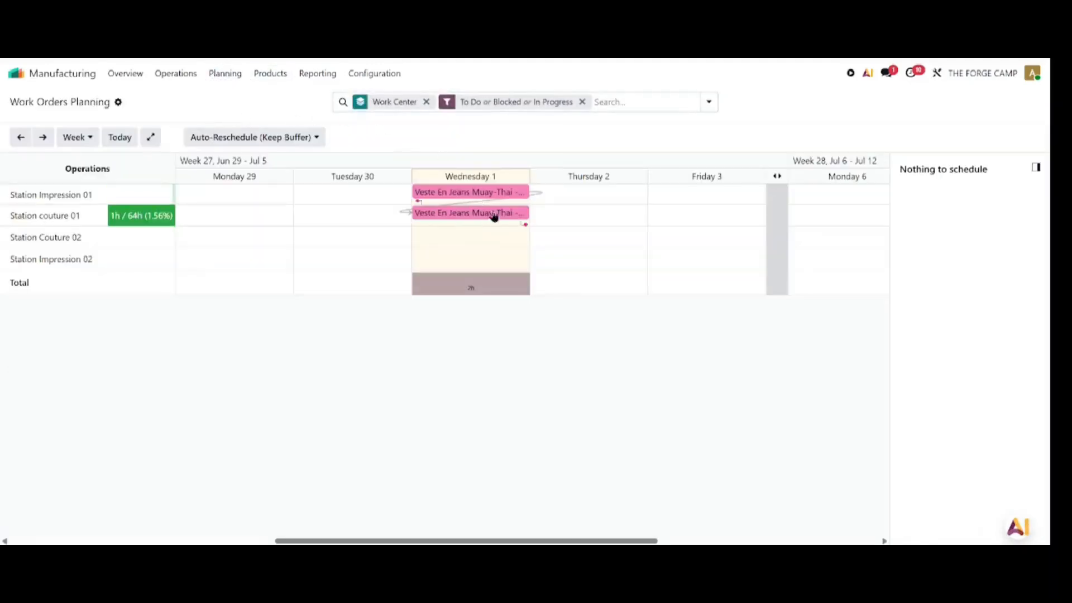
{"action": "left_click", "coordinate": [82, 137]}
{"action": "left_click", "coordinate": [111, 166]}
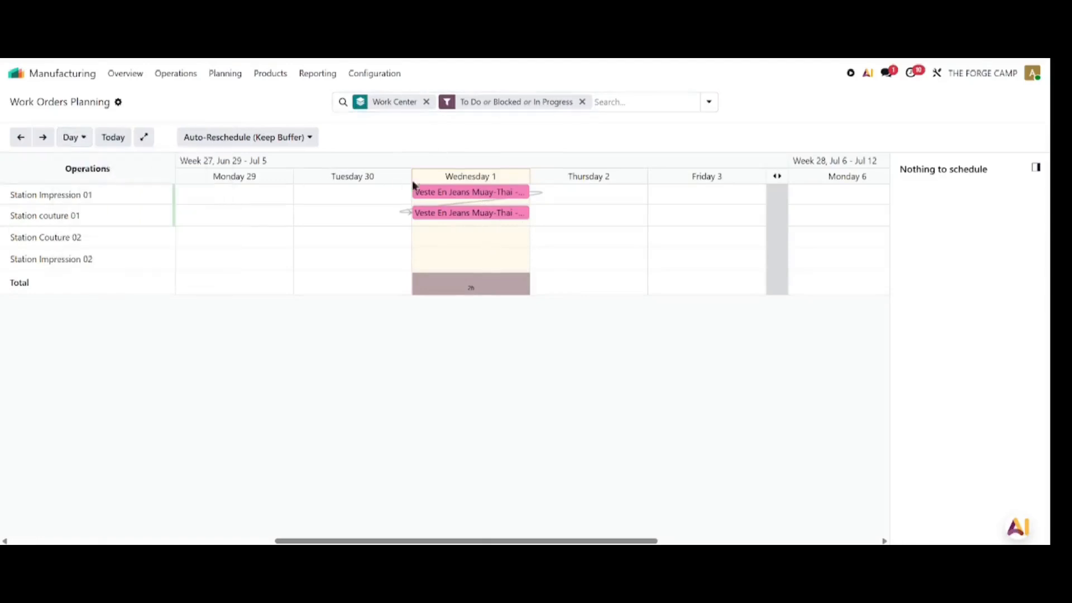
{"action": "left_click", "coordinate": [452, 195]}
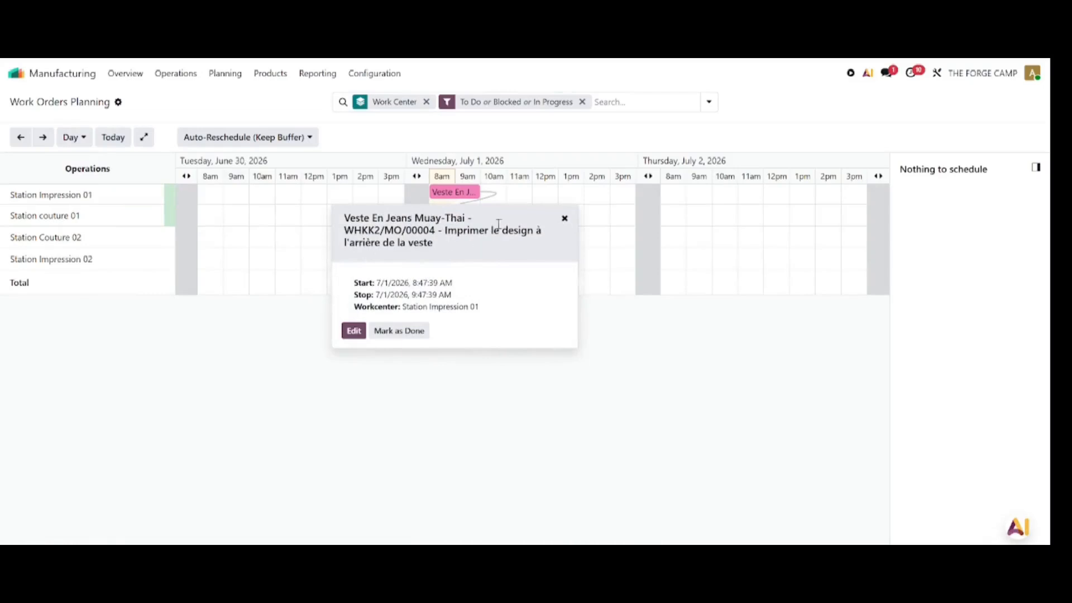
{"action": "left_click", "coordinate": [565, 220]}
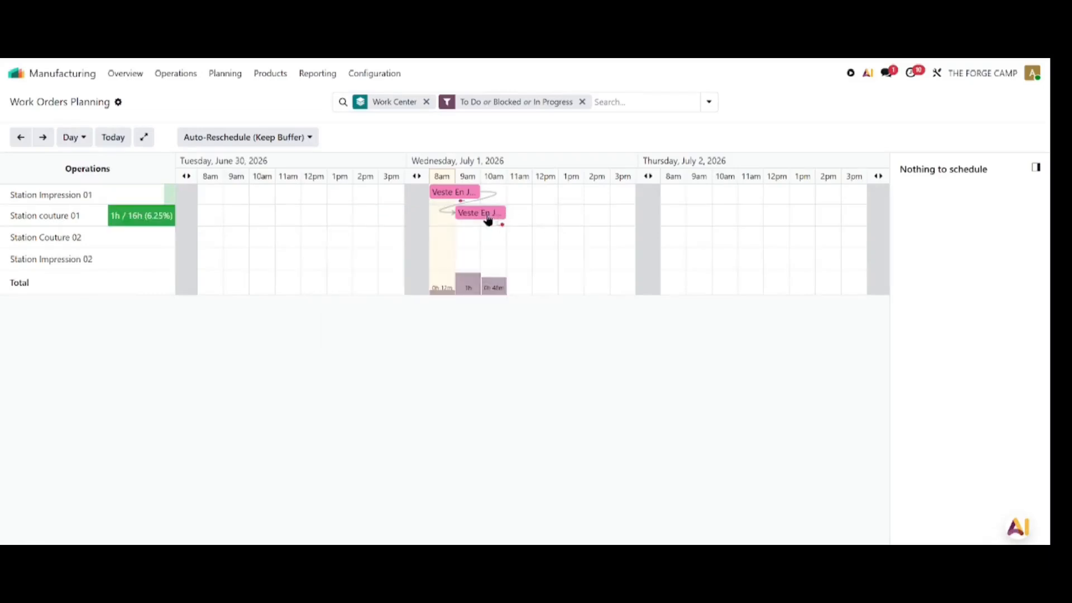
{"action": "left_click", "coordinate": [488, 220]}
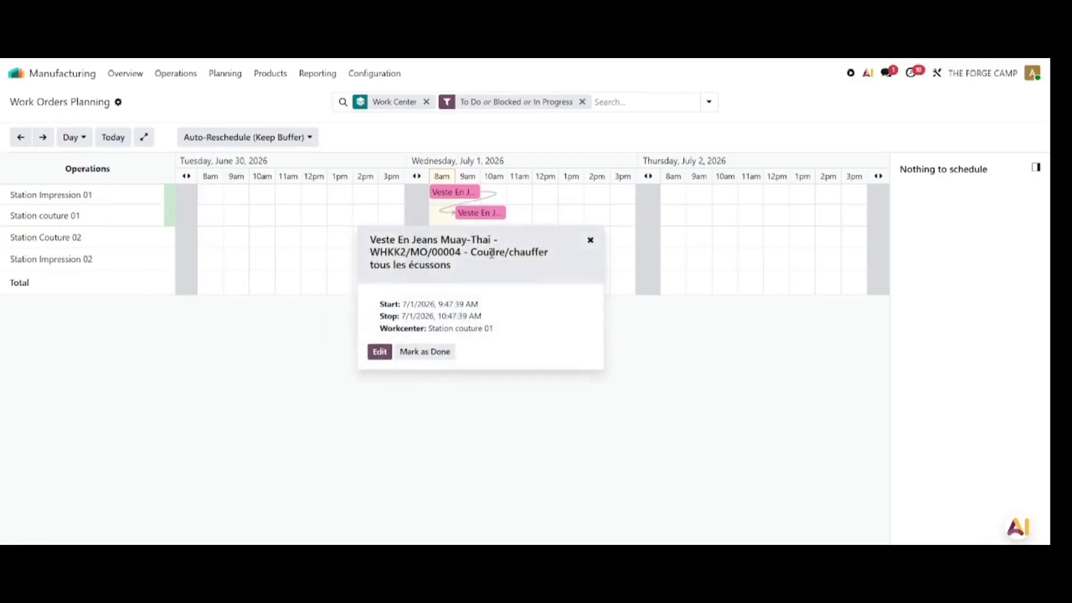
{"action": "left_click", "coordinate": [589, 242]}
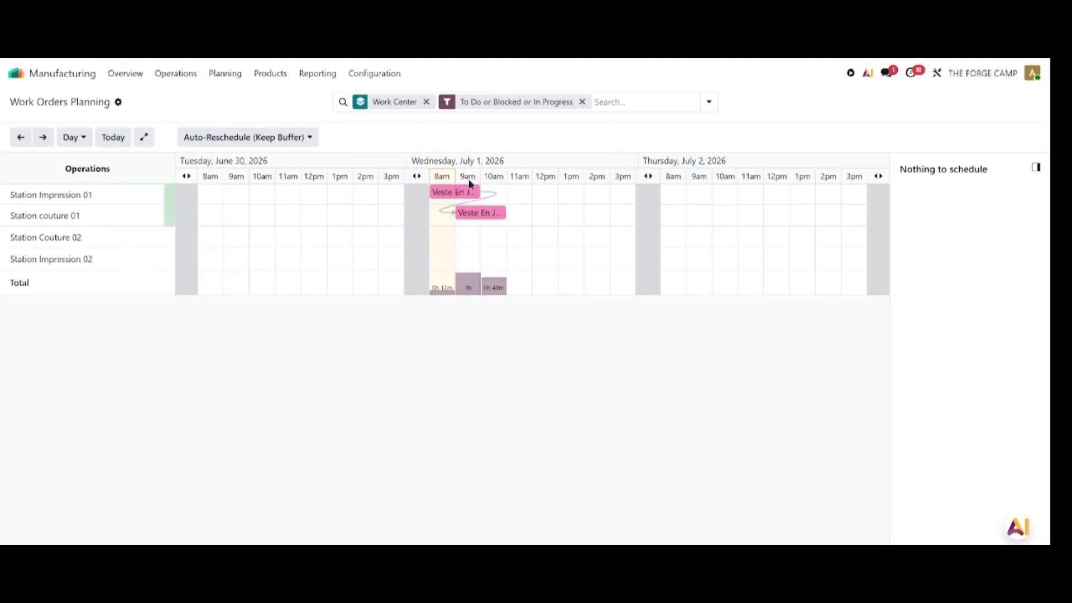
Reopen the planned manufacturing order, examine its component and operation costs in the MO Overview, and return to the Manufacturing Orders list
{"action": "left_click", "coordinate": [176, 74]}
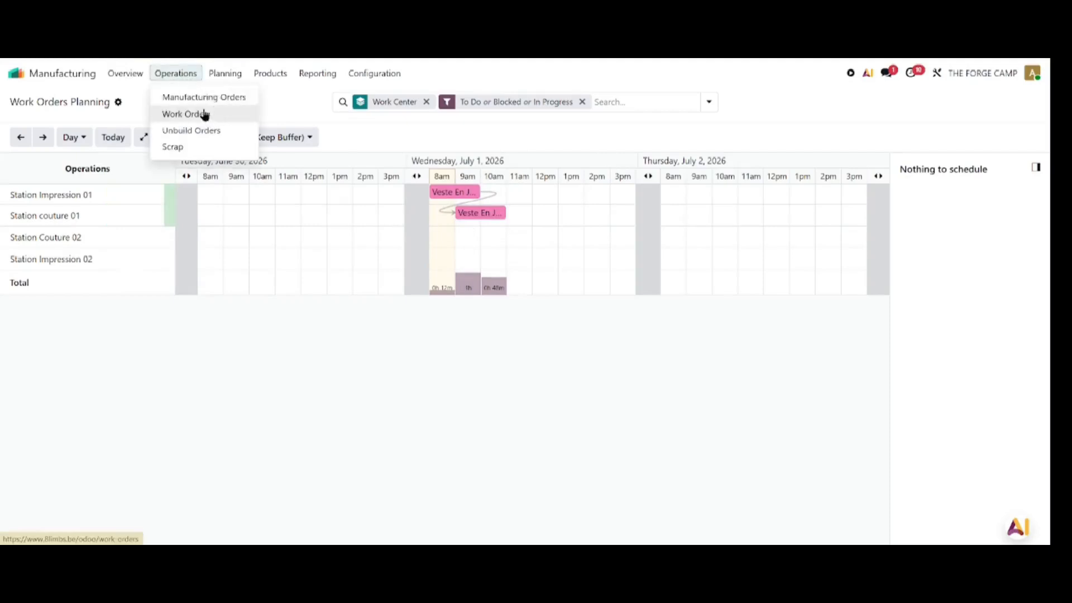
{"action": "left_click", "coordinate": [205, 101]}
{"action": "left_click", "coordinate": [100, 161]}
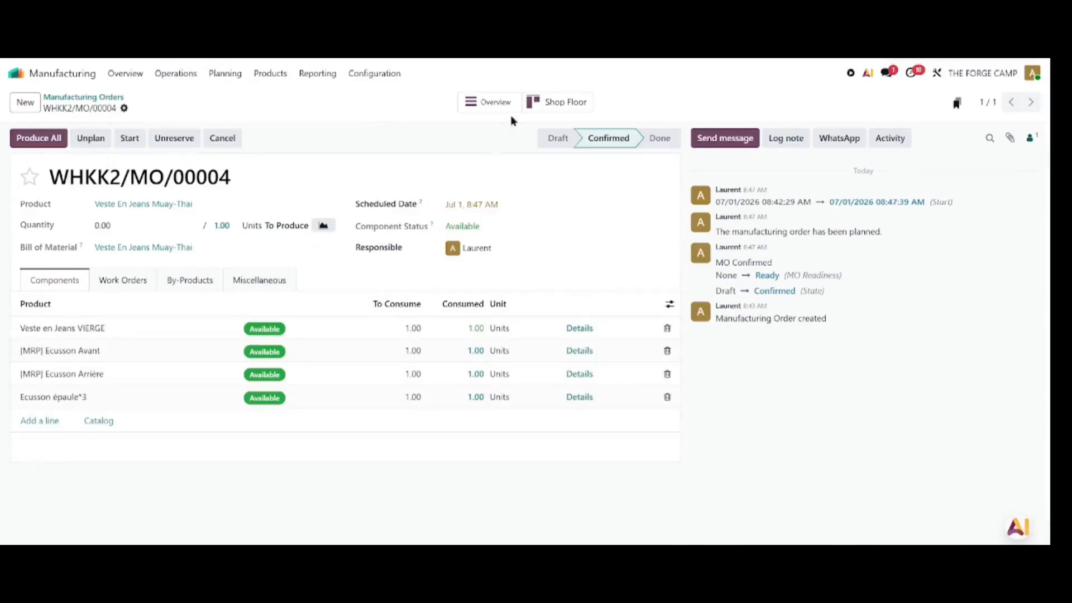
{"action": "left_click", "coordinate": [498, 102]}
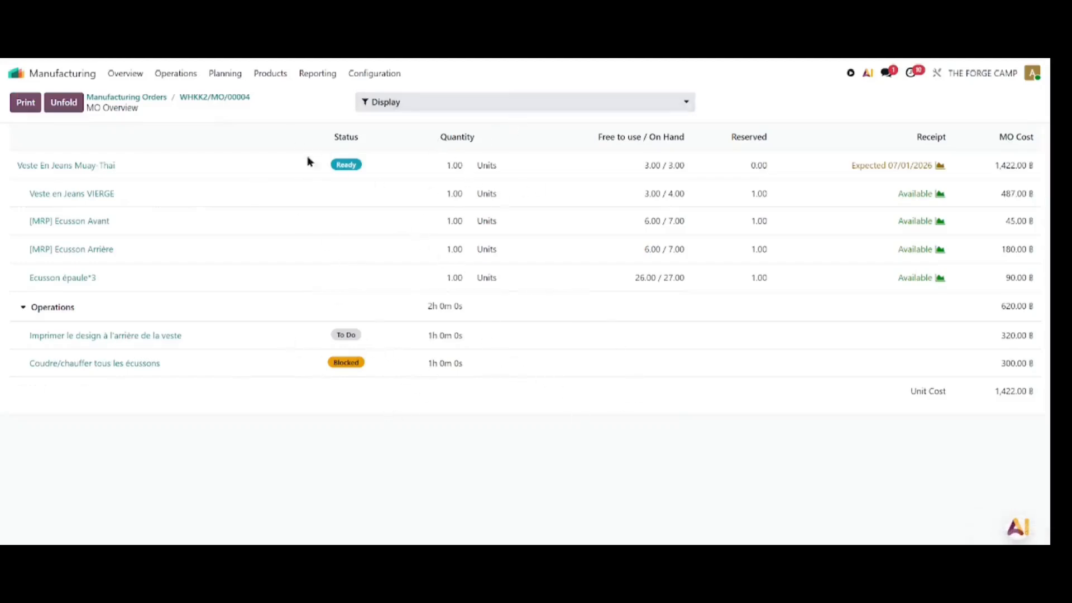
{"action": "left_click", "coordinate": [142, 97]}
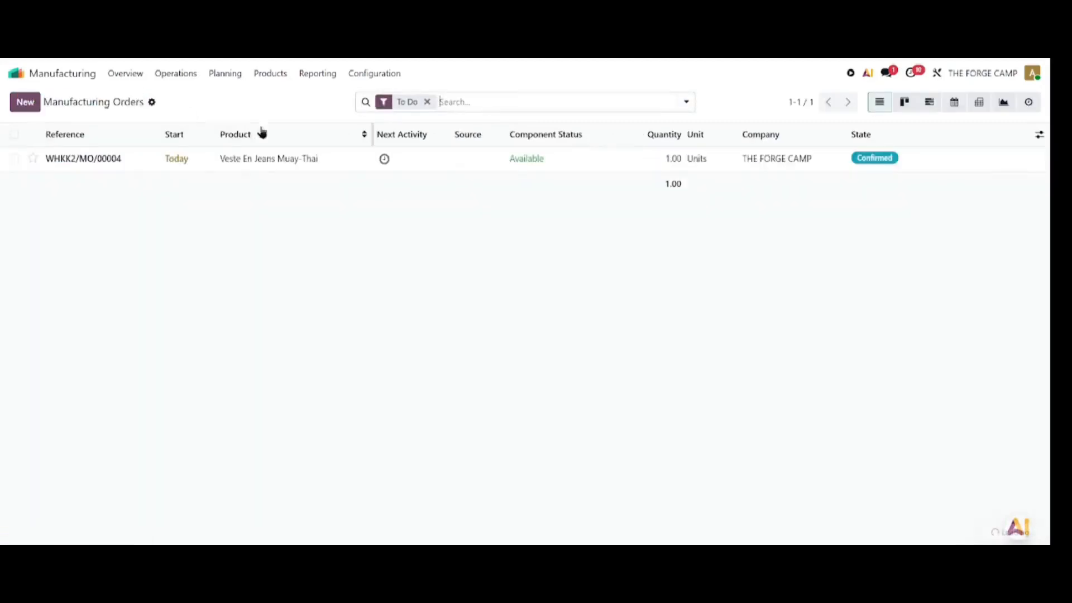
Check the Veste En Jeans Muay-Thai manufacturing order in Shop Floor, return to its form and produce the full quantity
{"action": "left_click", "coordinate": [96, 162]}
{"action": "left_click", "coordinate": [572, 108]}
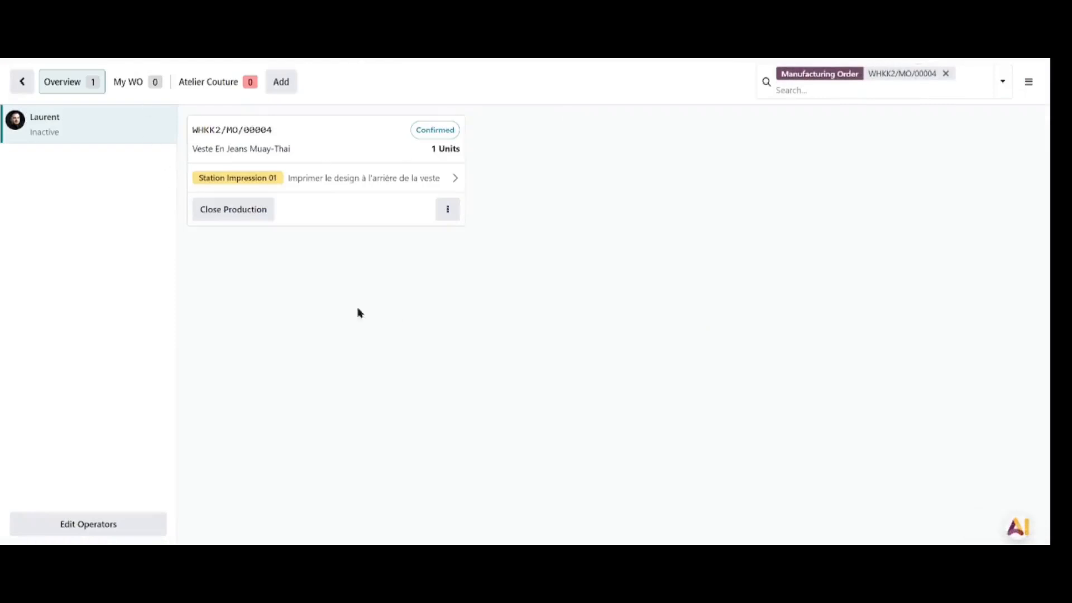
{"action": "left_click", "coordinate": [23, 81]}
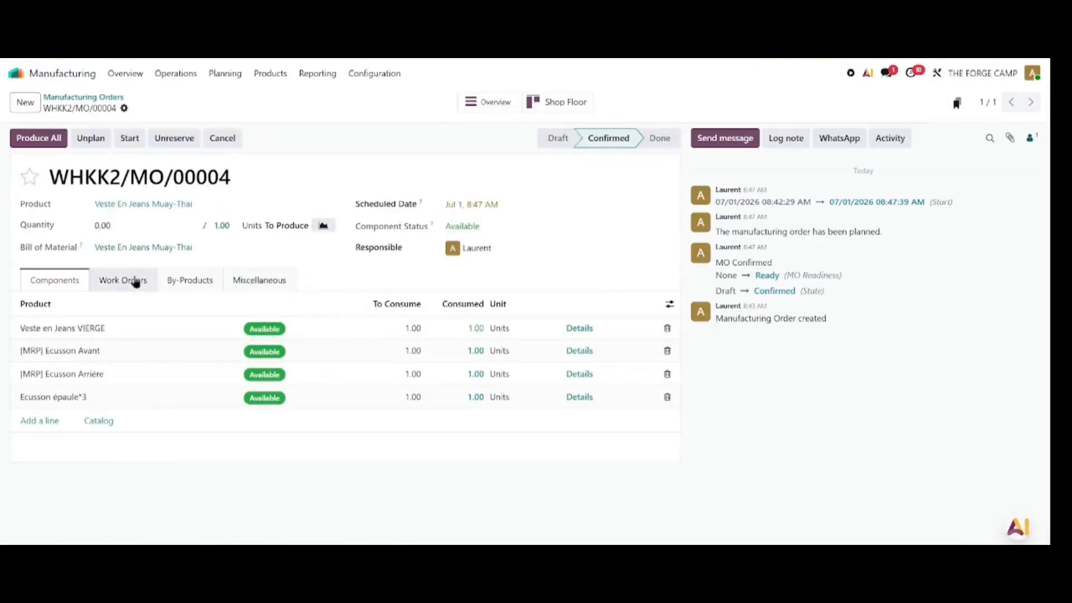
{"action": "left_click", "coordinate": [31, 140]}
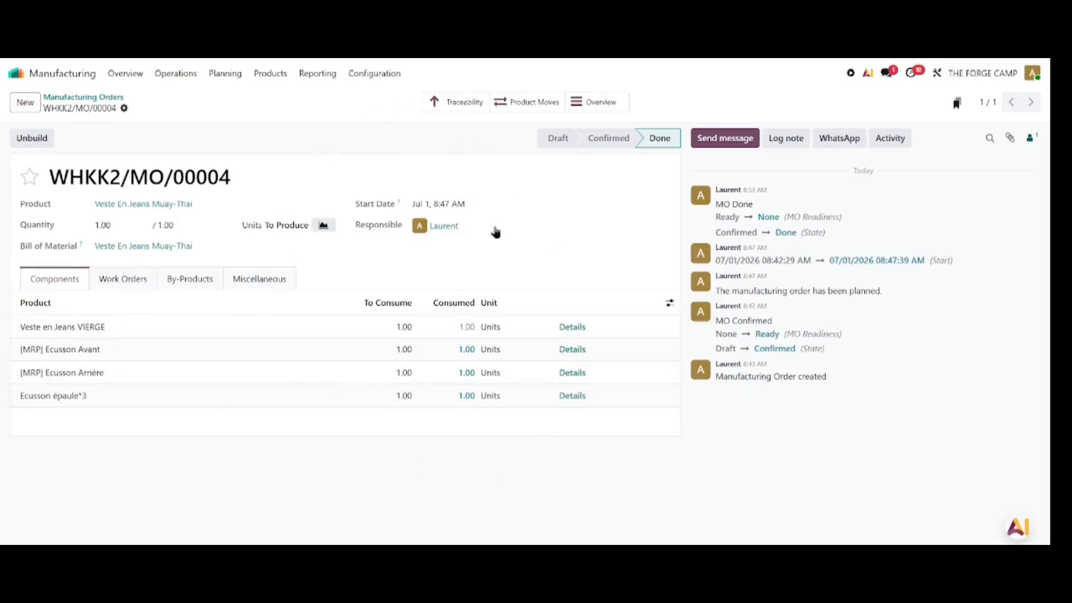
Examine the Traceability Report of the completed manufacturing order and return to the Manufacturing Orders list
{"action": "mouse_move", "coordinate": [652, 137]}
{"action": "left_click", "coordinate": [463, 106]}
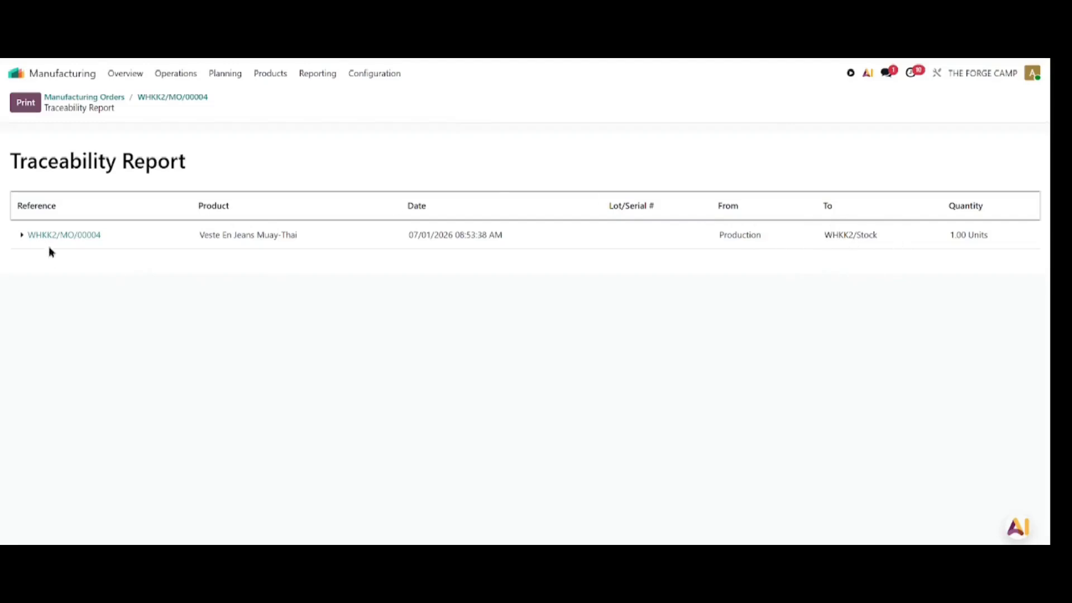
{"action": "left_click", "coordinate": [183, 77]}
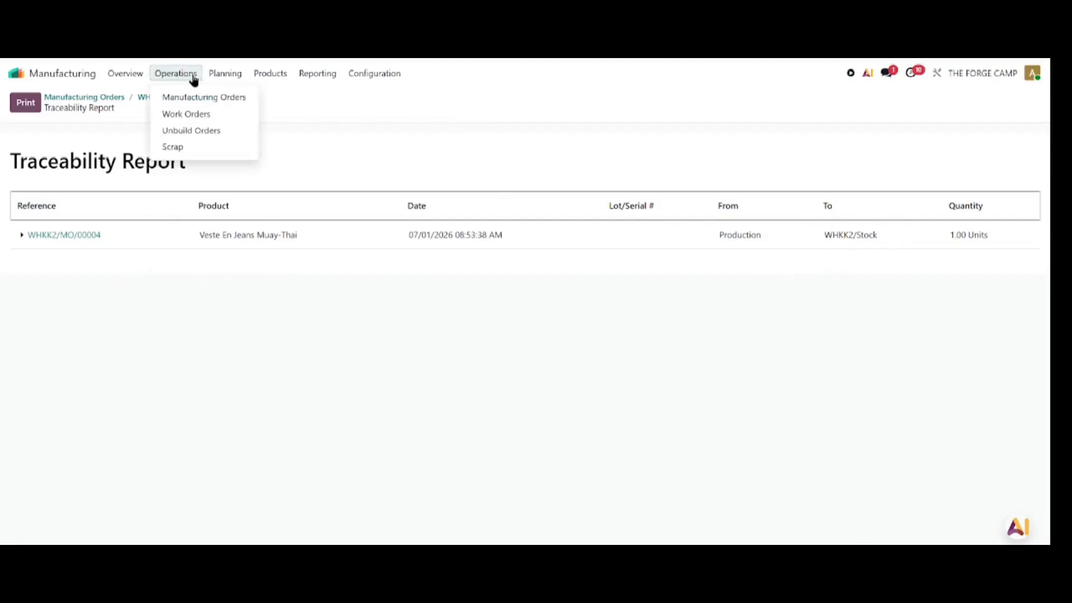
{"action": "left_click", "coordinate": [205, 98]}
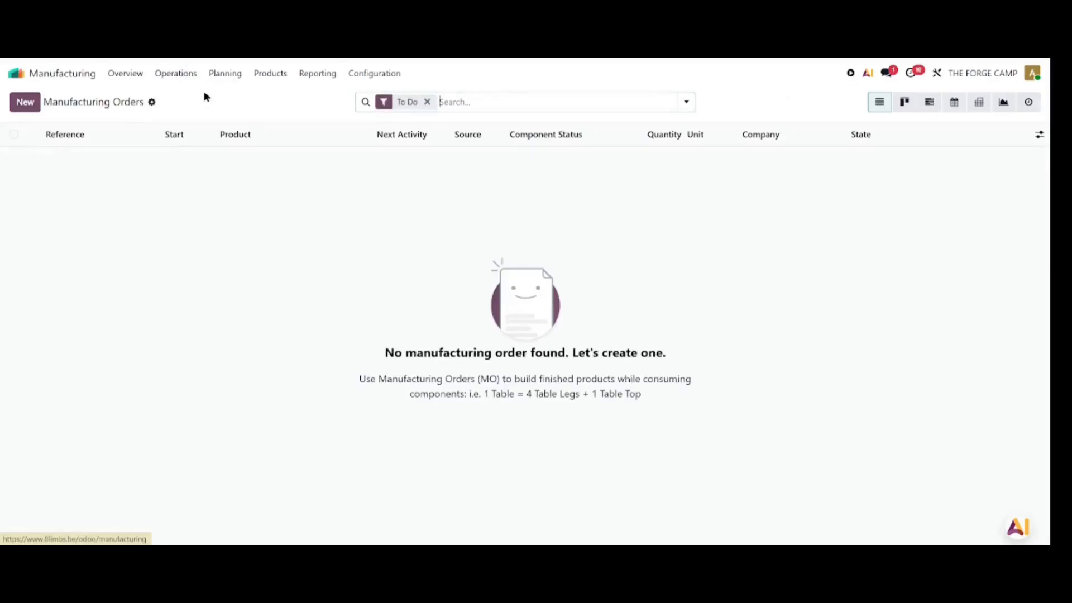
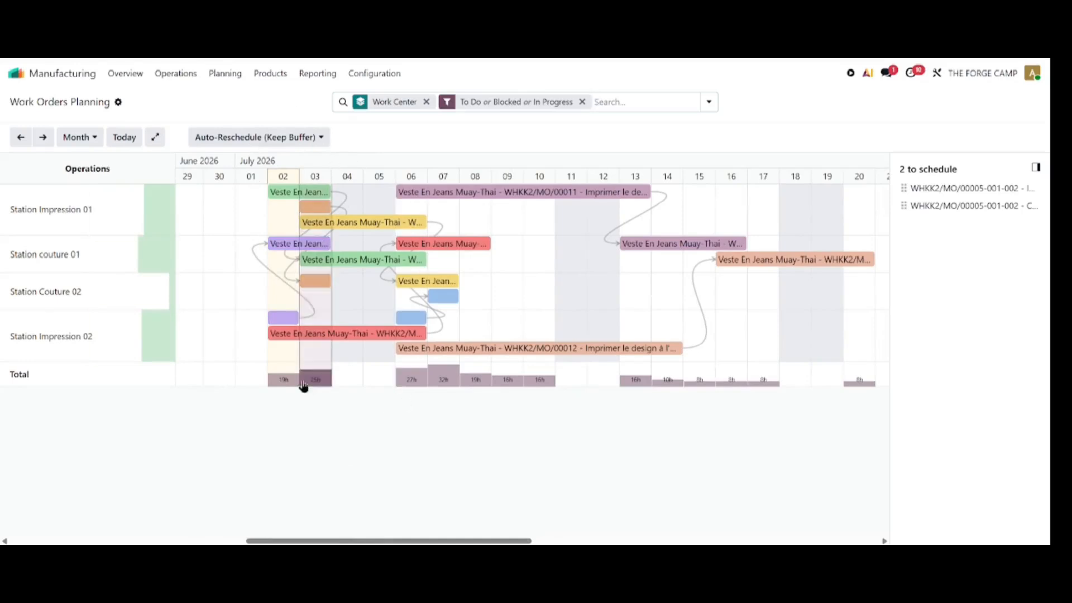
Open the first listed manufacturing order, for 10 units, and start and finish its "Imprimer le design à l'arrière de la veste" work order
{"action": "left_click", "coordinate": [176, 75]}
{"action": "left_click", "coordinate": [185, 99]}
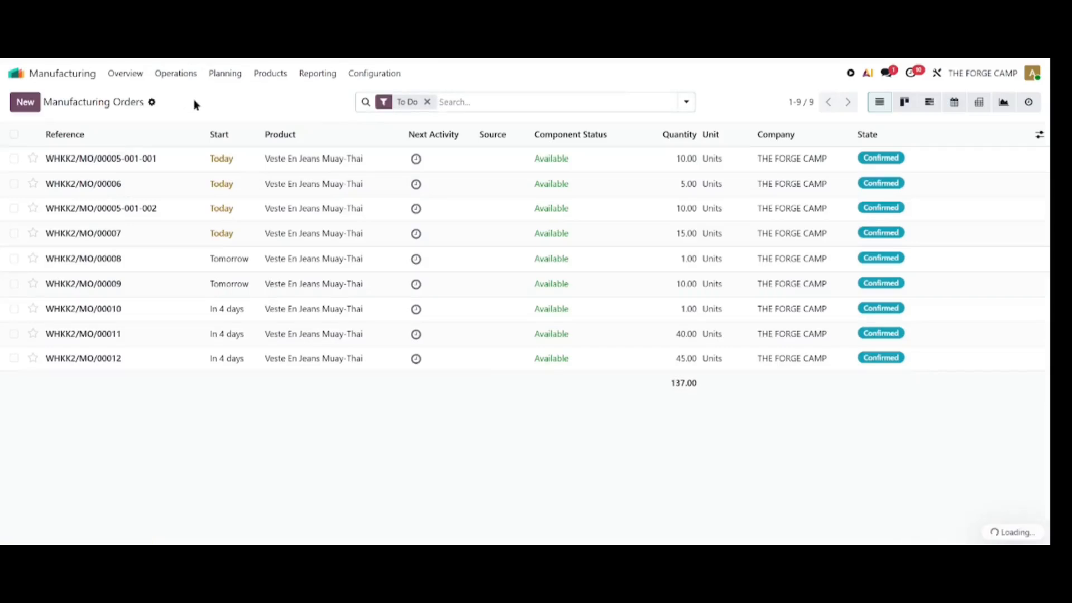
{"action": "left_click", "coordinate": [108, 160]}
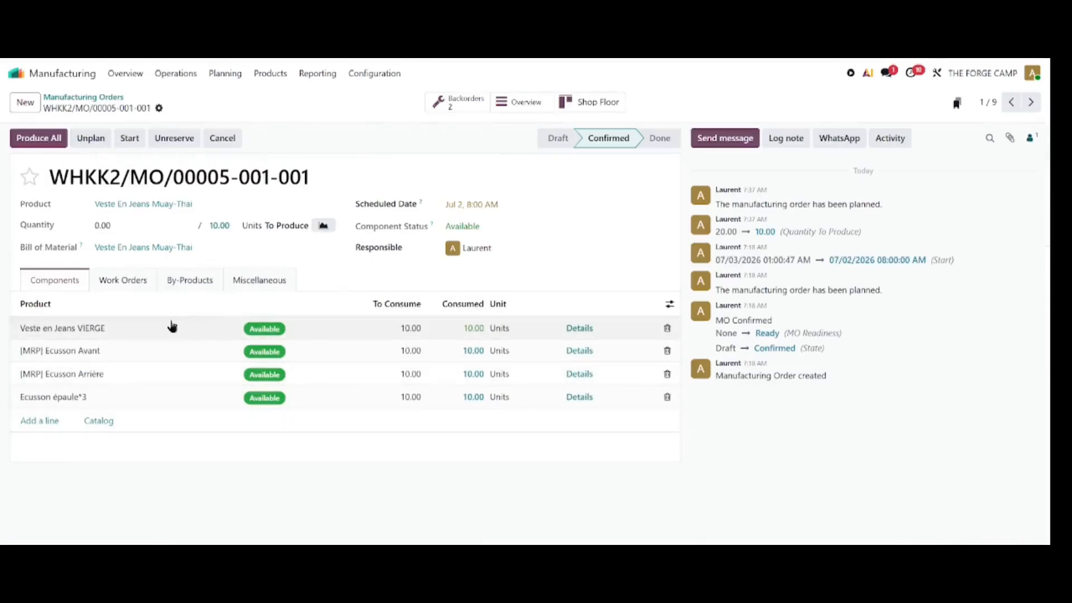
{"action": "left_click", "coordinate": [125, 282]}
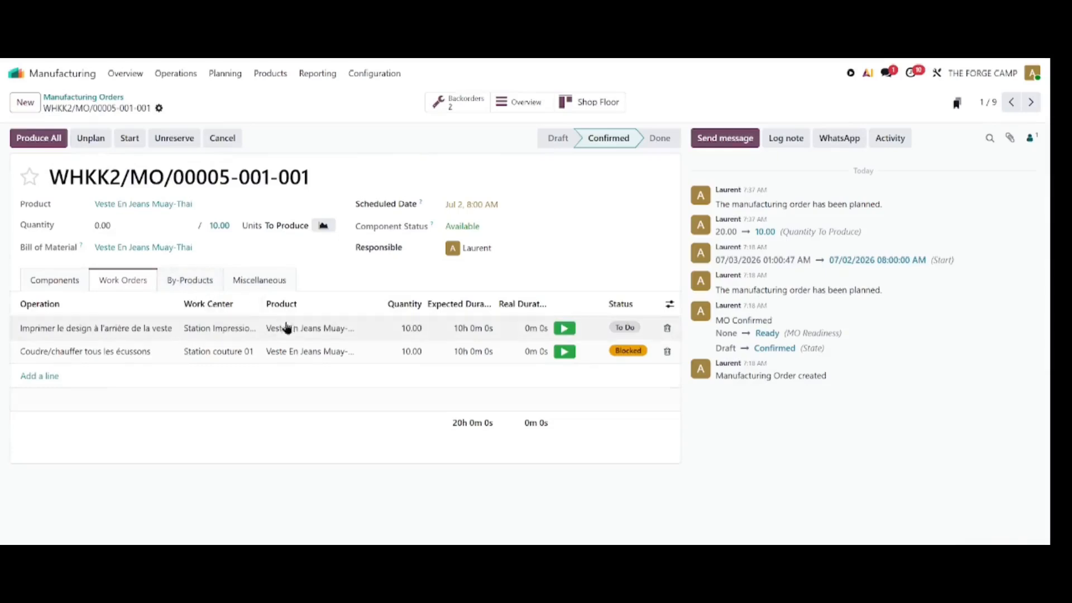
{"action": "left_click", "coordinate": [566, 328]}
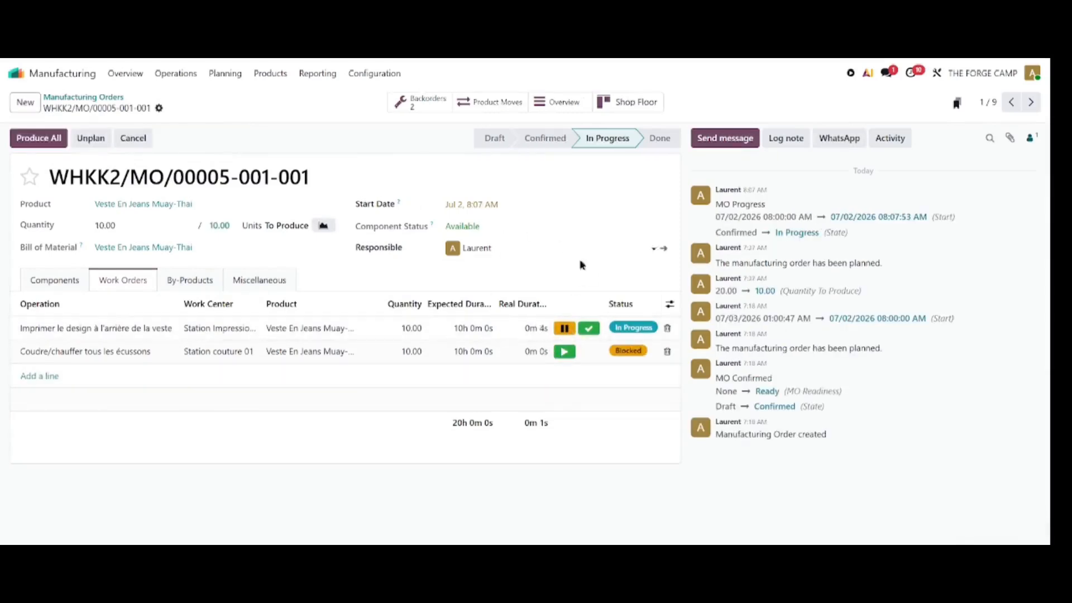
{"action": "left_click", "coordinate": [590, 329]}
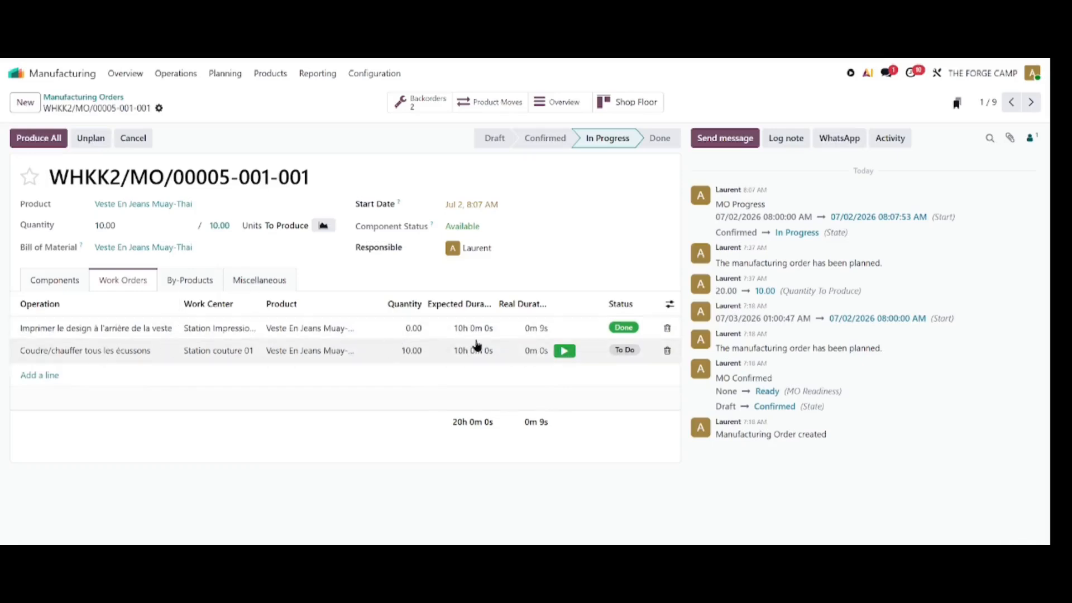
Start and pause the "Coudre/chauffer tous les écussons" work order, and open the manufacturing order in Shop Floor
{"action": "left_click", "coordinate": [569, 356]}
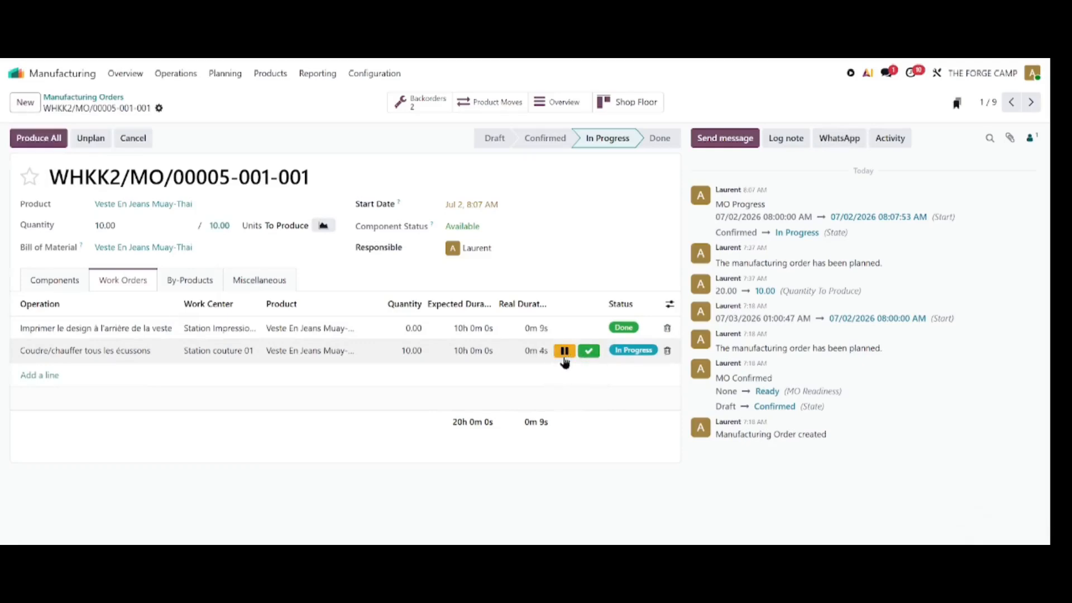
{"action": "left_click", "coordinate": [565, 352]}
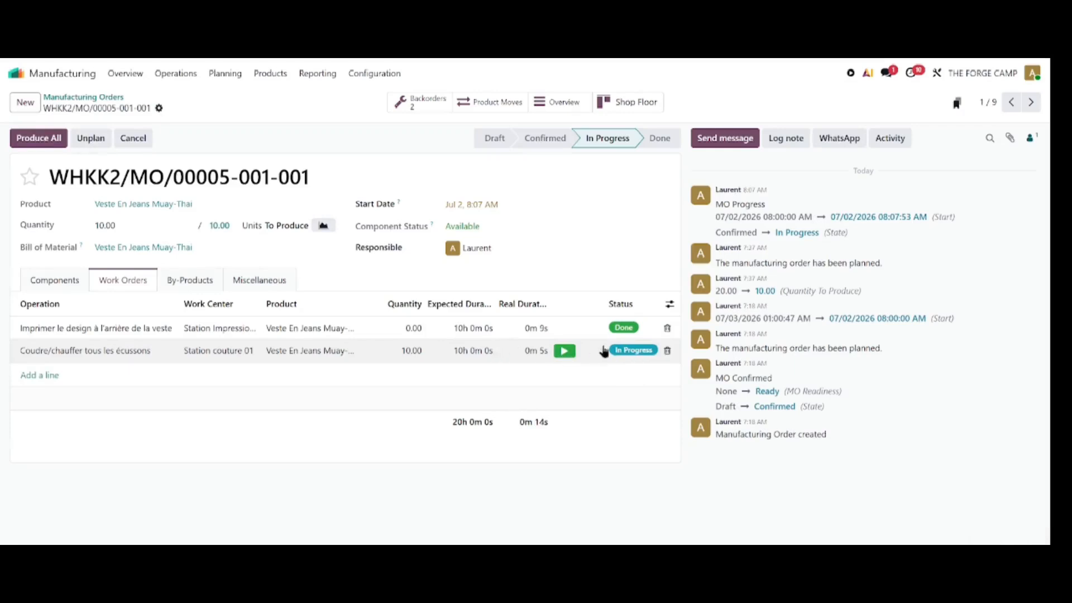
{"action": "left_click", "coordinate": [637, 103]}
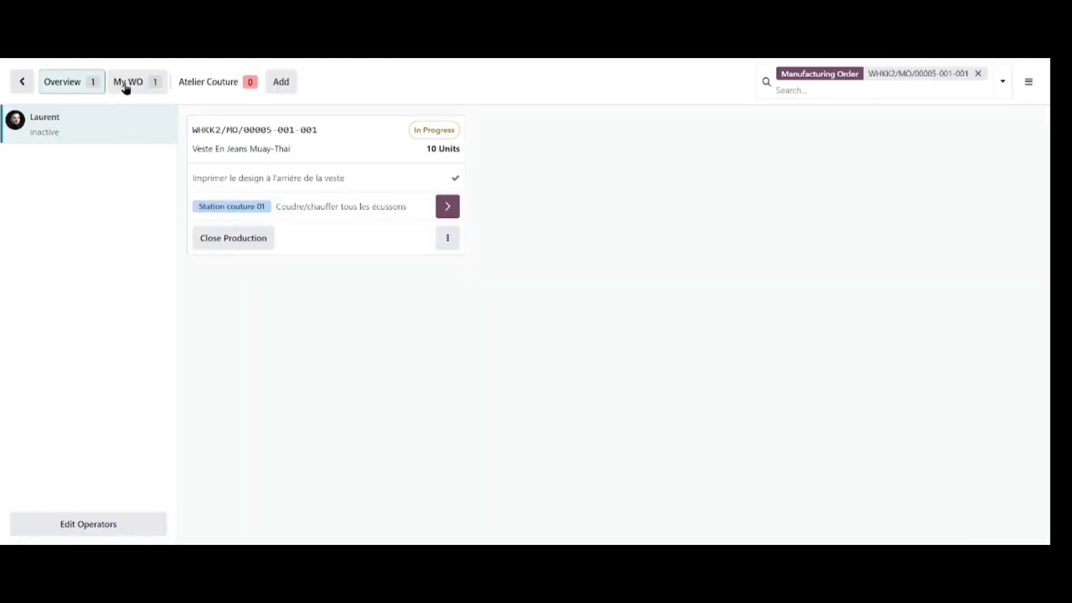
Review the additional options of the "Coudre/chauffer tous les écussons" work order in My WO and return to the manufacturing order form
{"action": "left_click", "coordinate": [131, 86]}
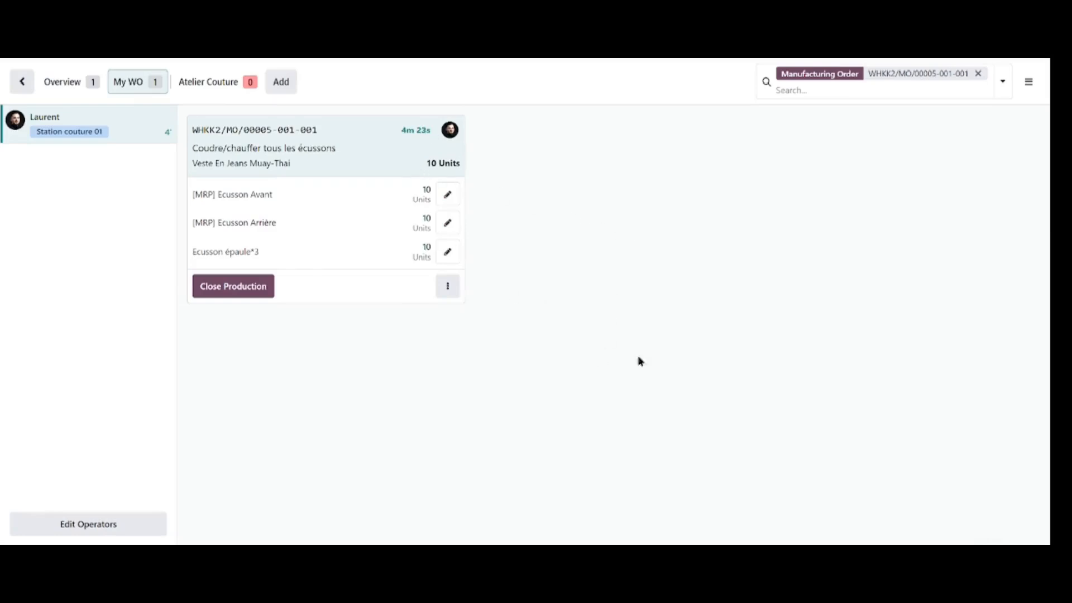
{"action": "left_click", "coordinate": [447, 287]}
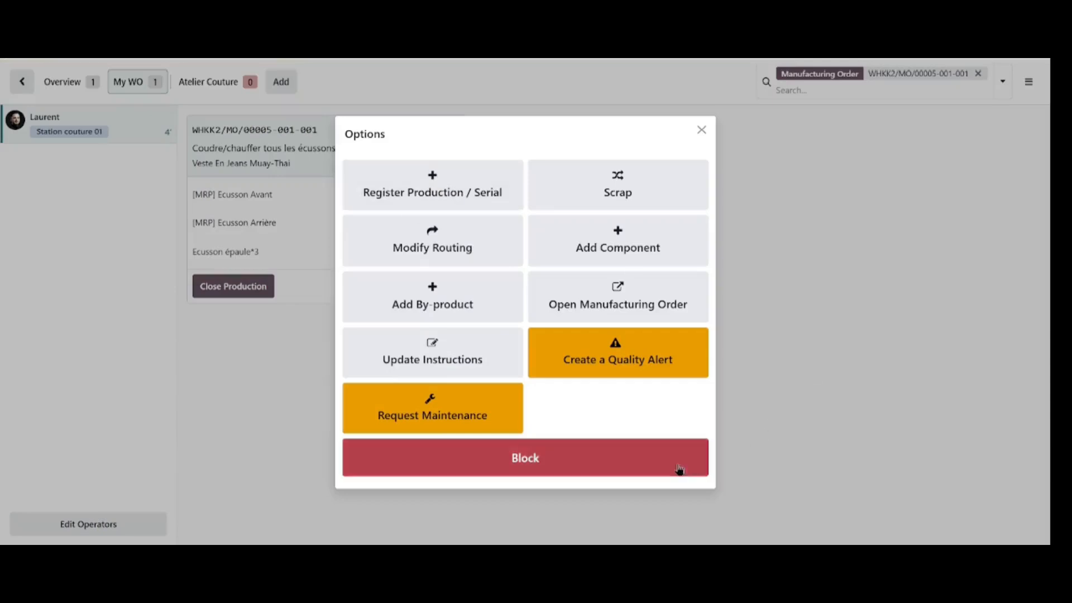
{"action": "left_click", "coordinate": [702, 131]}
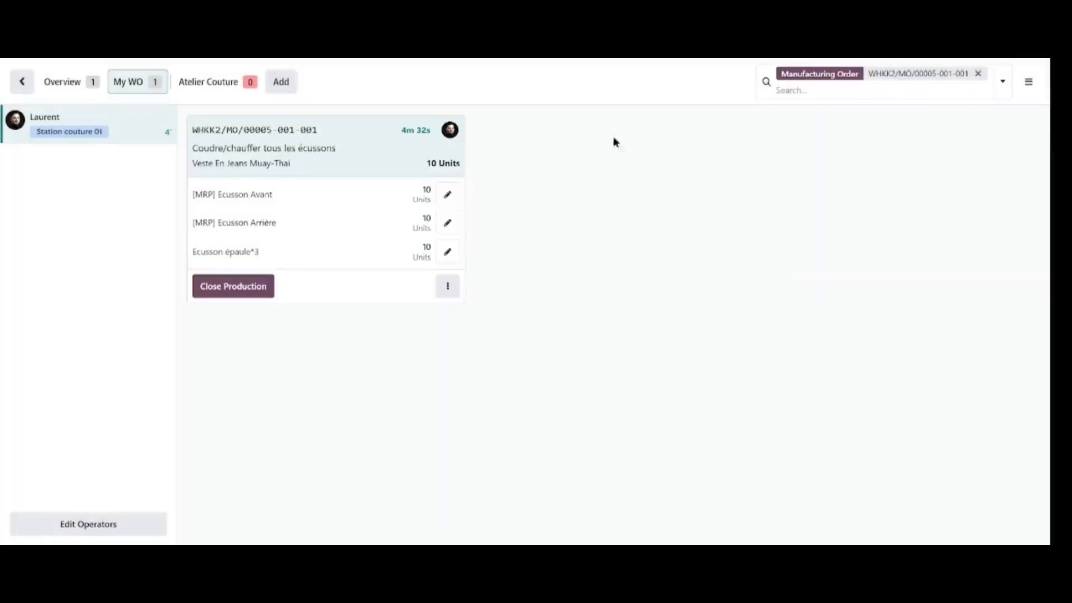
{"action": "left_click", "coordinate": [21, 82]}
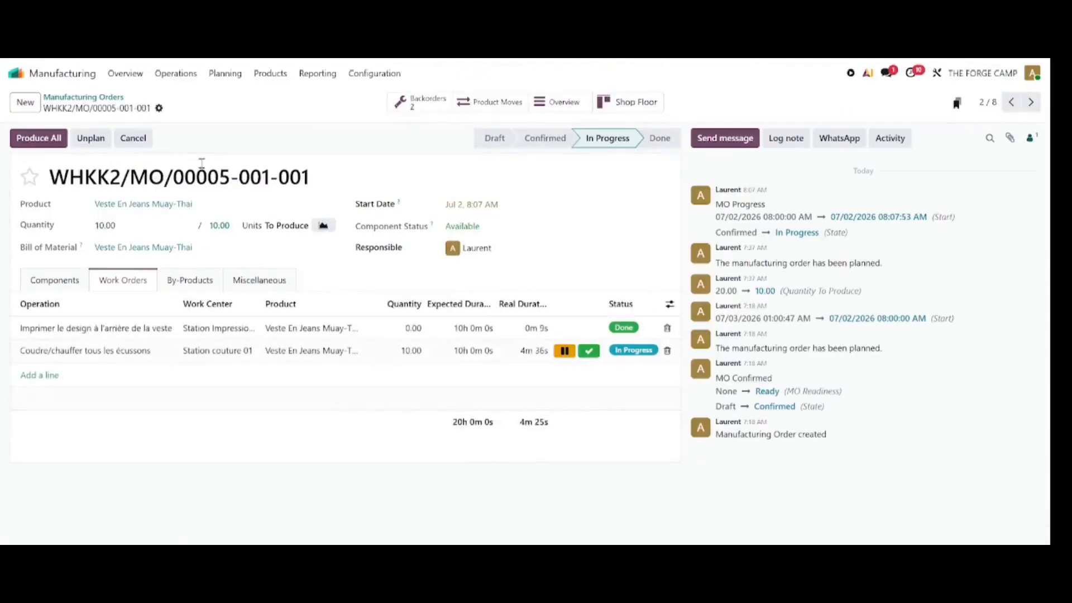
Create a maintenance request from the manufacturing order, titled "Machine à l'arrêt", for the equipment Machine a coudre 01
{"action": "left_click", "coordinate": [159, 108]}
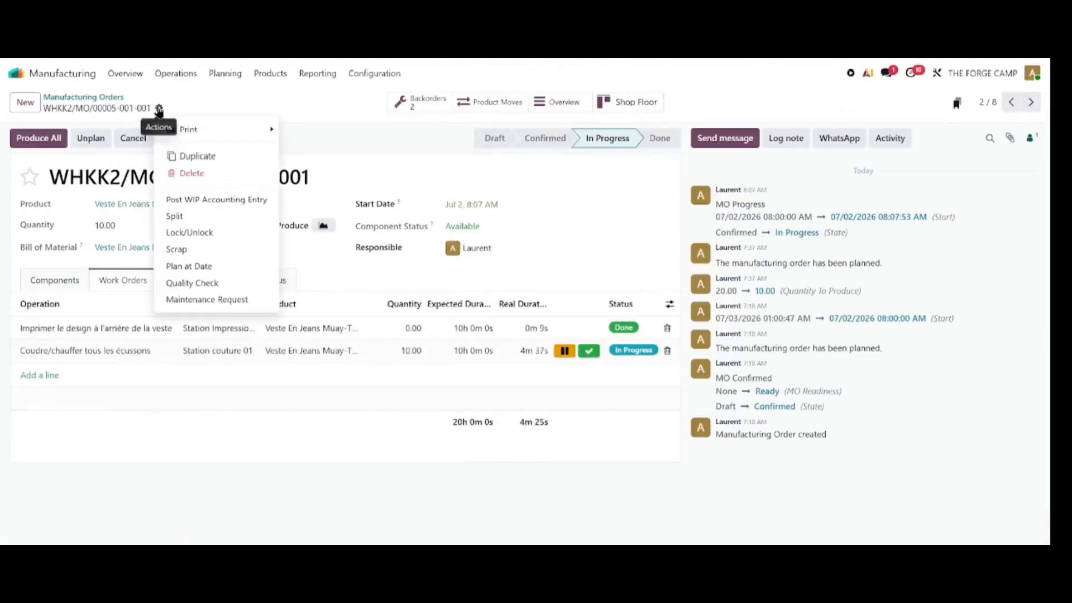
{"action": "left_click", "coordinate": [207, 304]}
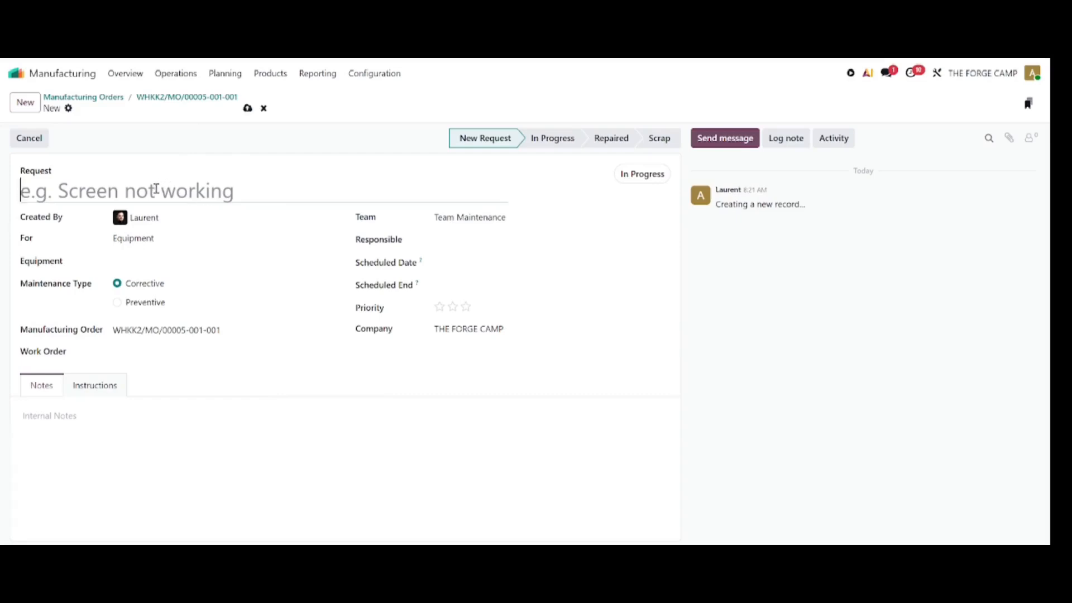
{"action": "type", "text": "Machine"}
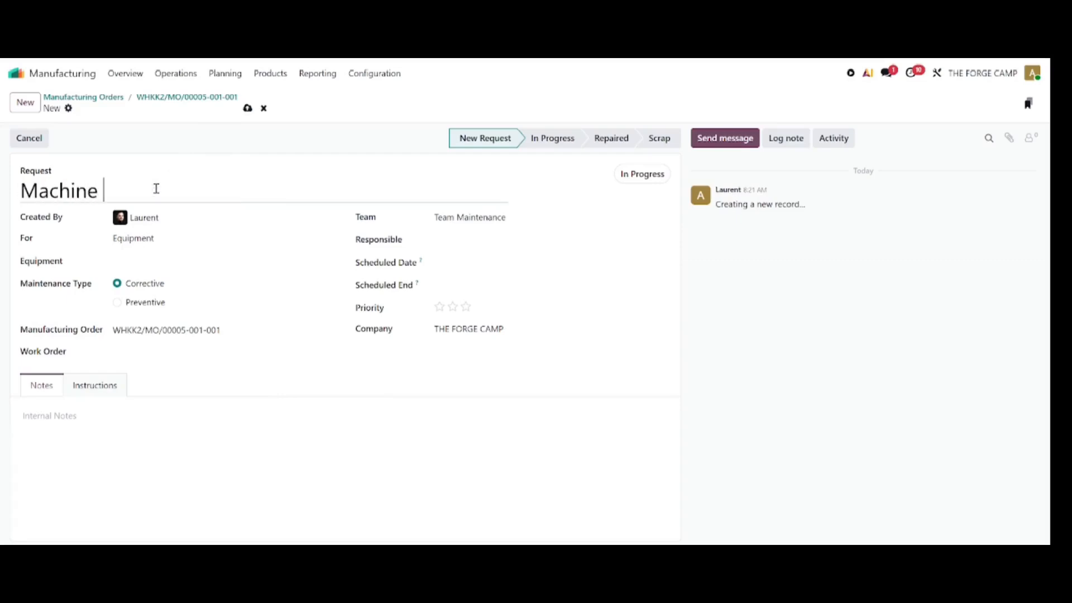
{"action": "type", "text": " à l'arrêt"}
{"action": "left_click", "coordinate": [159, 235]}
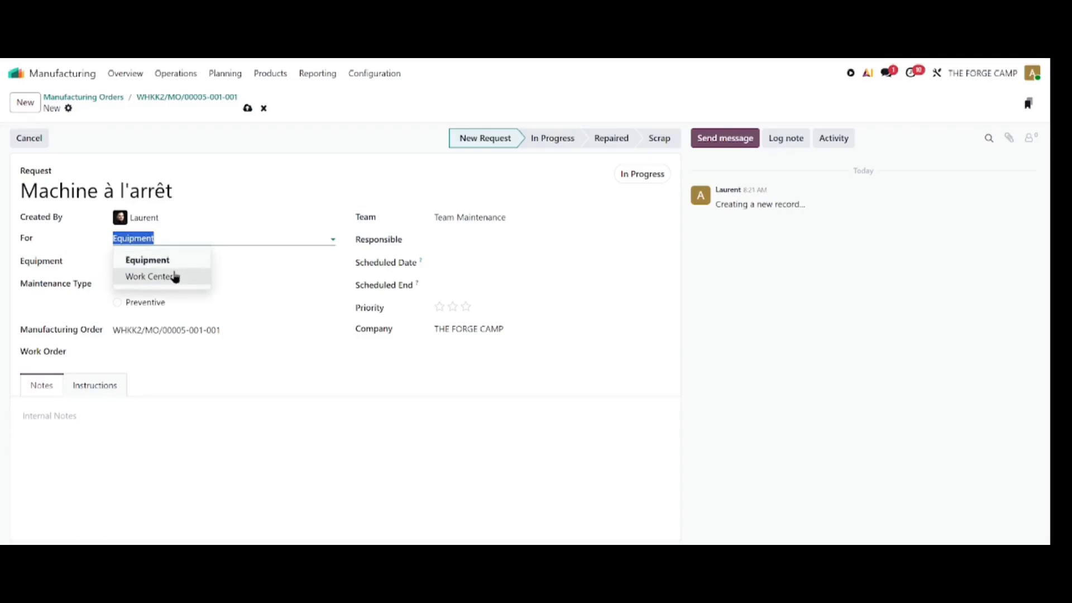
{"action": "left_click", "coordinate": [154, 260]}
{"action": "left_click", "coordinate": [153, 261]}
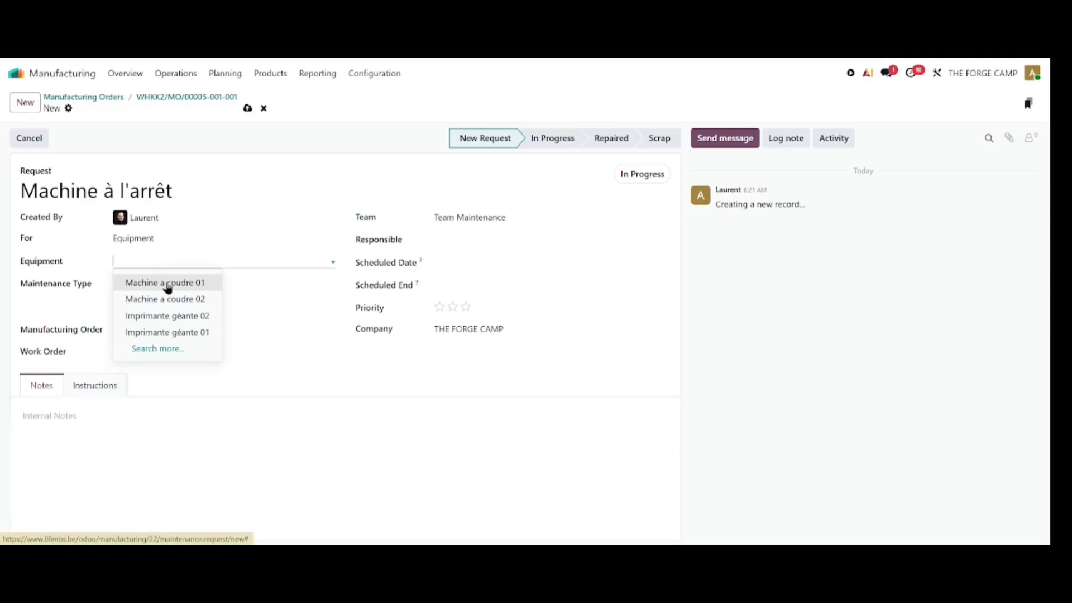
{"action": "left_click", "coordinate": [167, 284]}
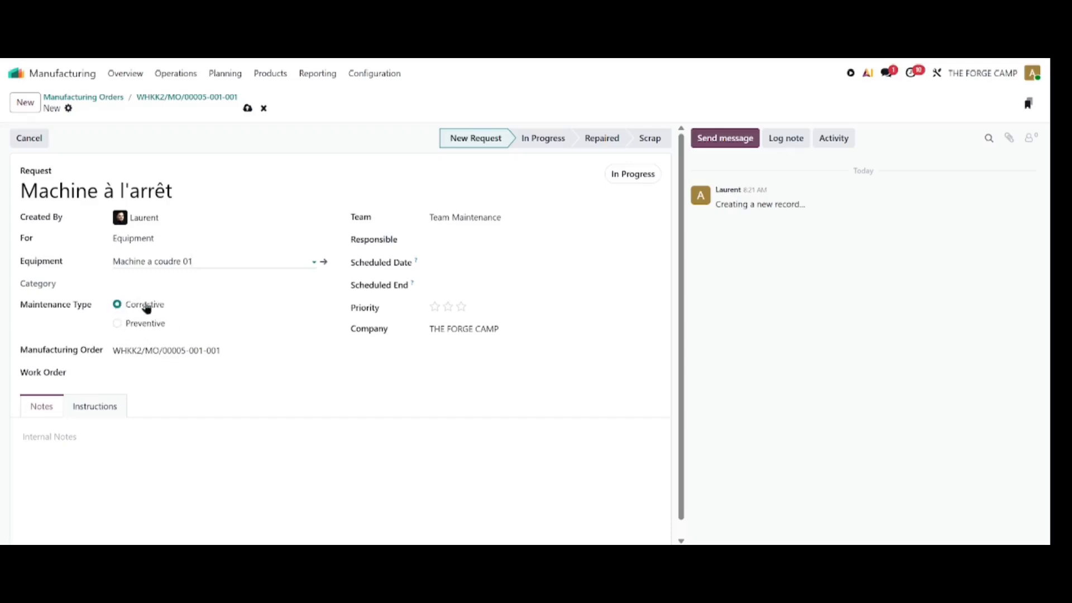
Link the request to the "Coudre/chauffer tous les écussons" work order with three-star priority, and switch to the Maintenance app
{"action": "left_click", "coordinate": [152, 371]}
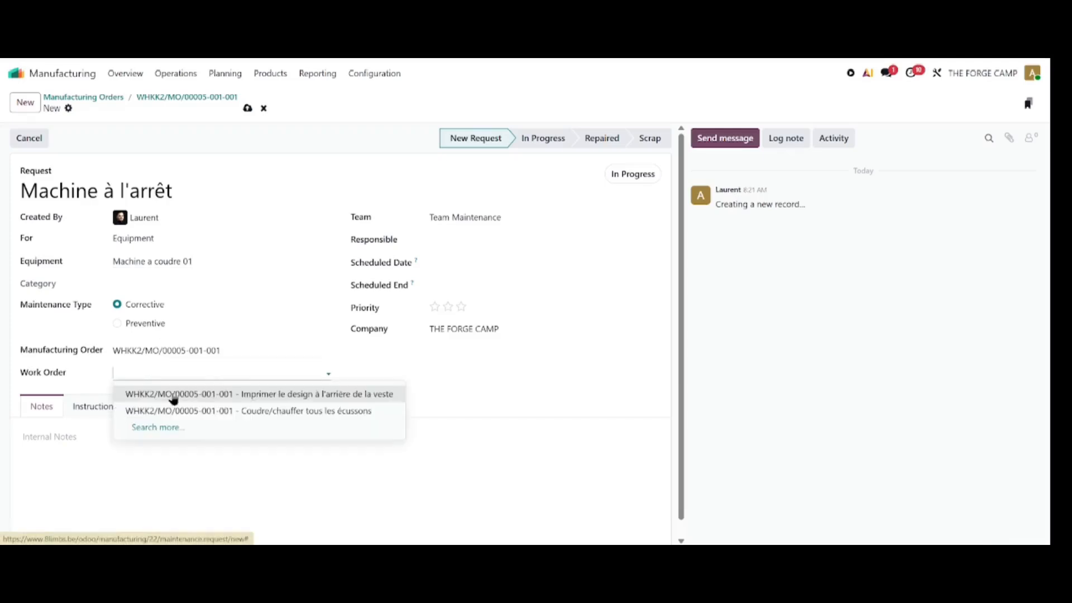
{"action": "left_click", "coordinate": [198, 411]}
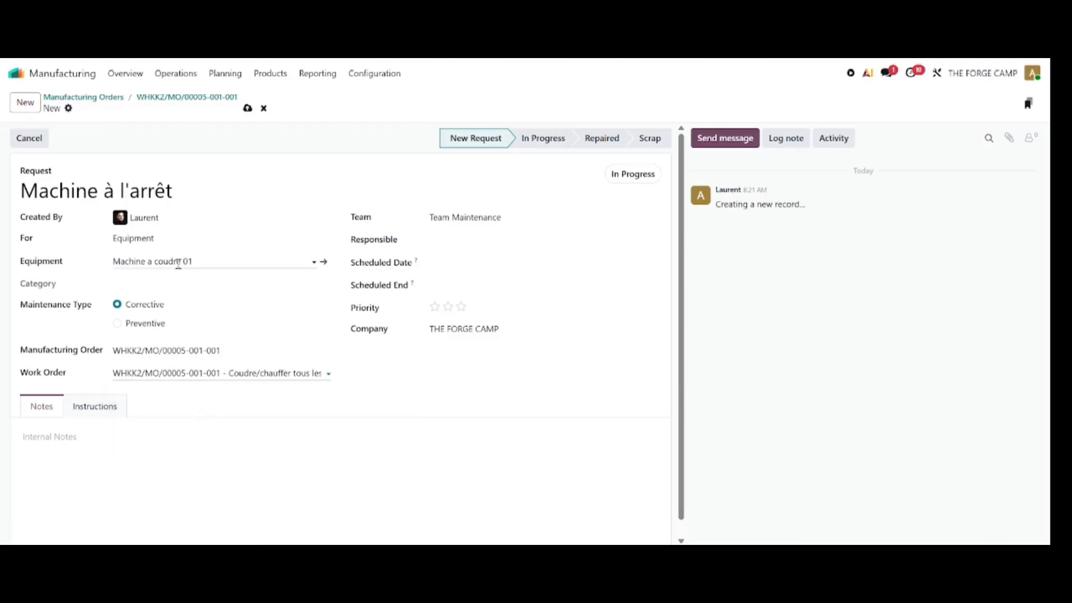
{"action": "left_click", "coordinate": [461, 306]}
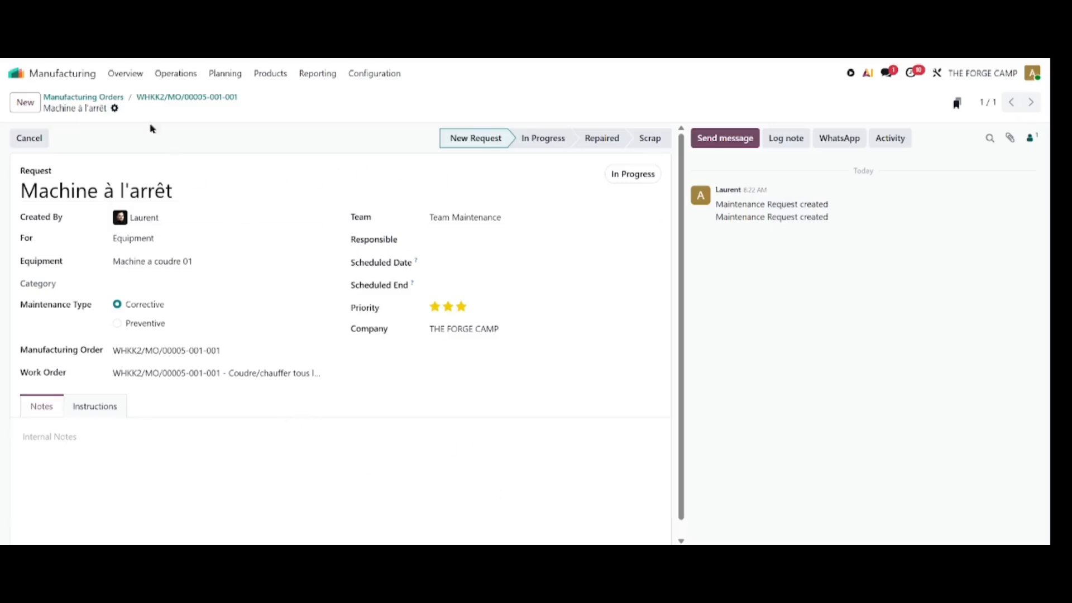
{"action": "left_click", "coordinate": [79, 80]}
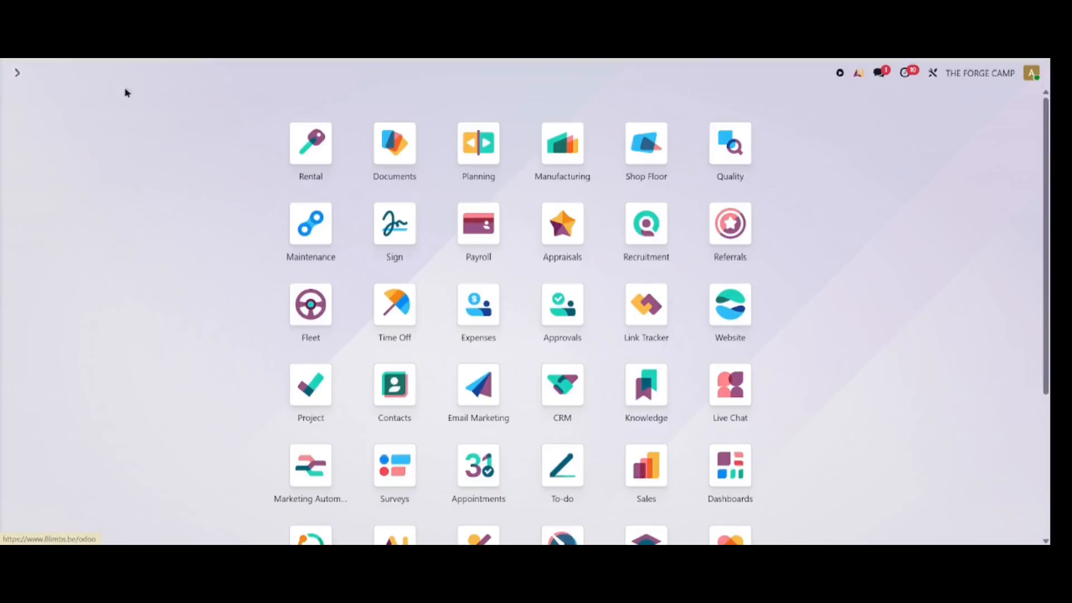
{"action": "left_click", "coordinate": [310, 223]}
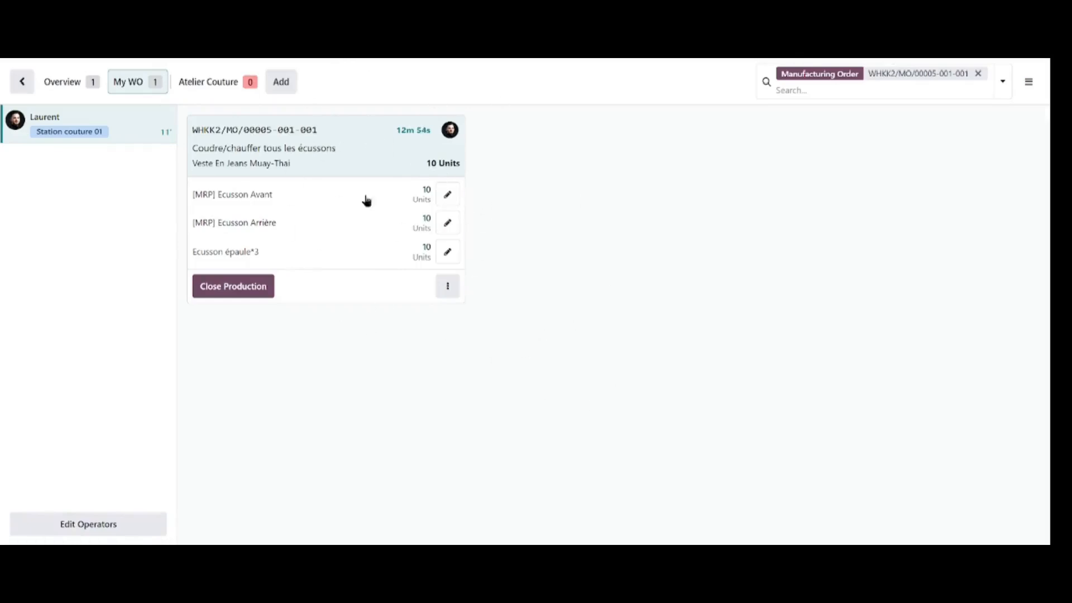
Register a produced quantity of 6 units on the "Coudre/chauffer tous les écussons" work order in Shop Floor
{"action": "left_click", "coordinate": [448, 286]}
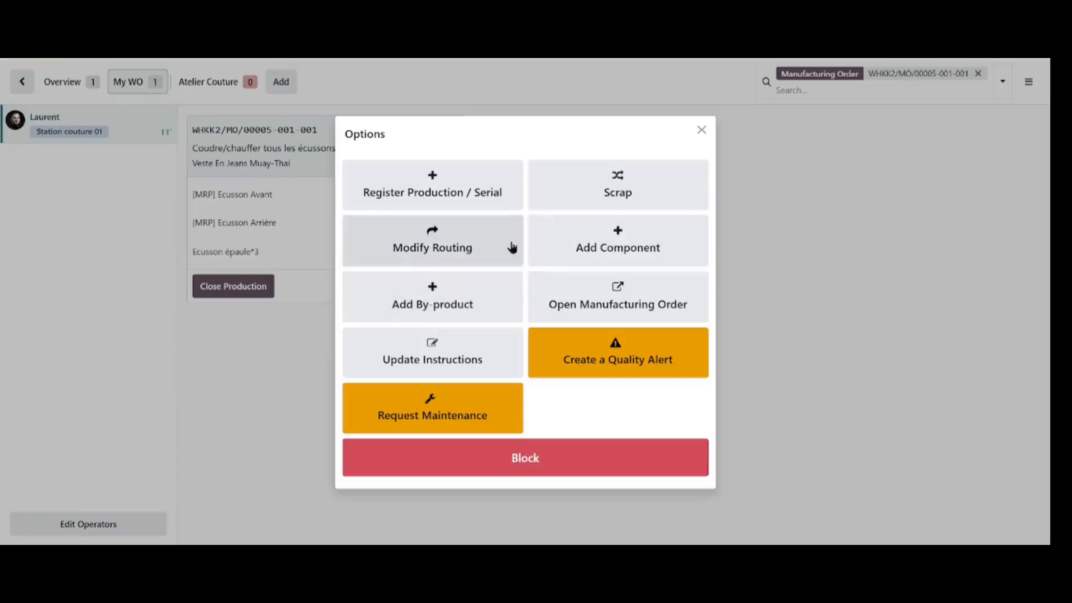
{"action": "left_click", "coordinate": [458, 193]}
{"action": "left_click", "coordinate": [487, 293]}
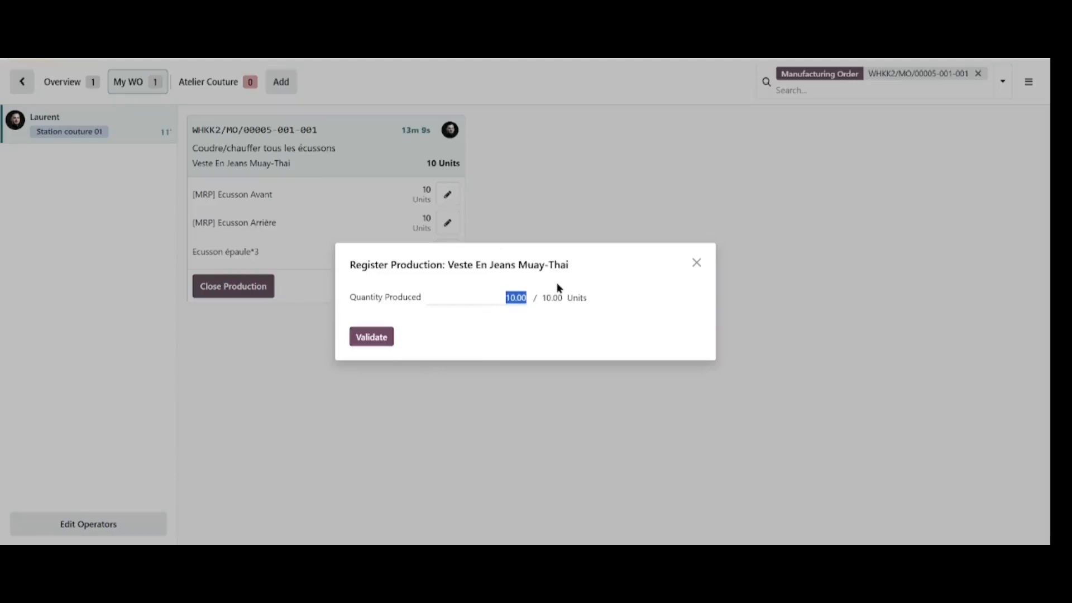
{"action": "type", "text": "6"}
{"action": "left_click", "coordinate": [375, 339]}
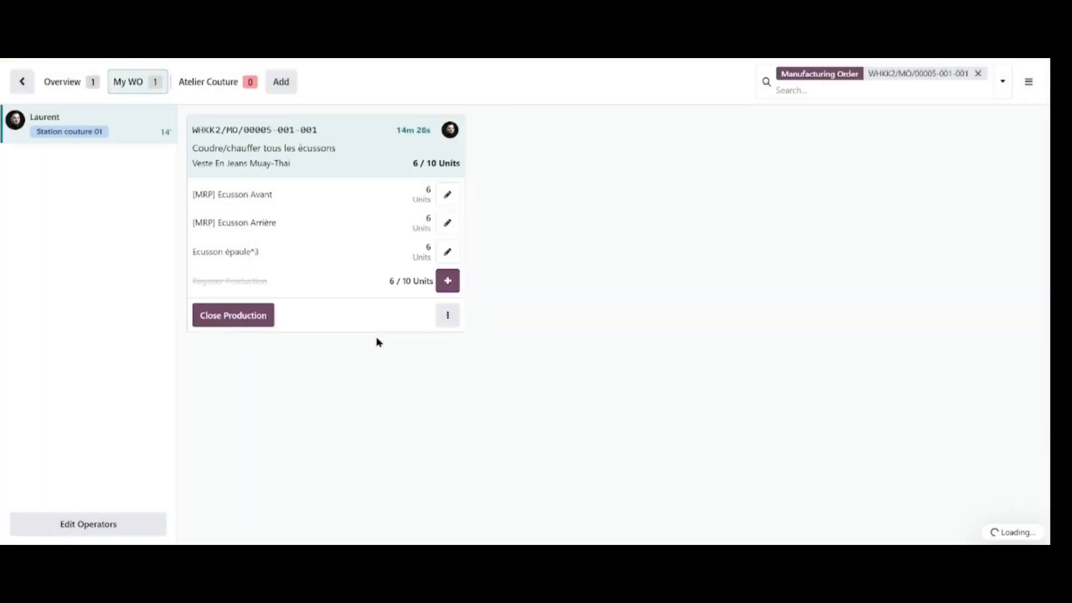
Close the production with the consumed quantities confirmed and a backorder for the remainder, and return to the manufacturing order form
{"action": "left_click", "coordinate": [240, 315]}
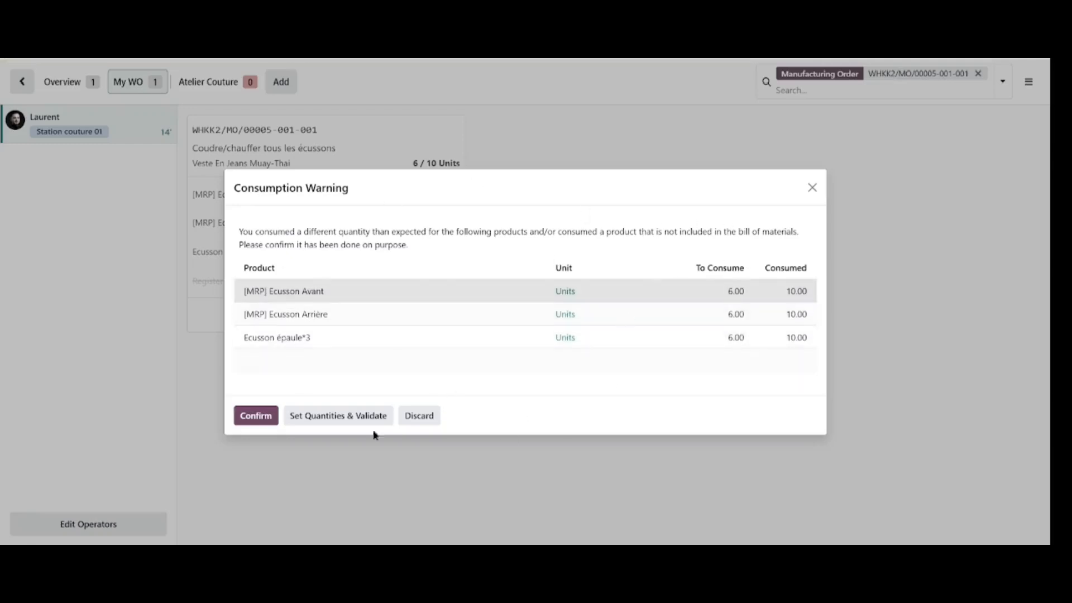
{"action": "left_click", "coordinate": [256, 416]}
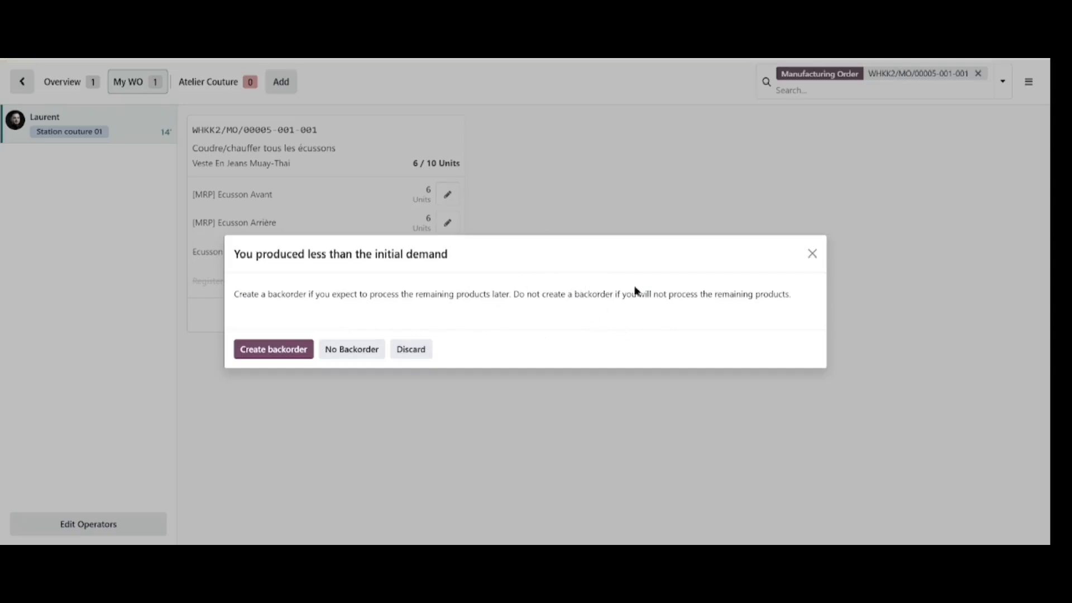
{"action": "left_click", "coordinate": [267, 350]}
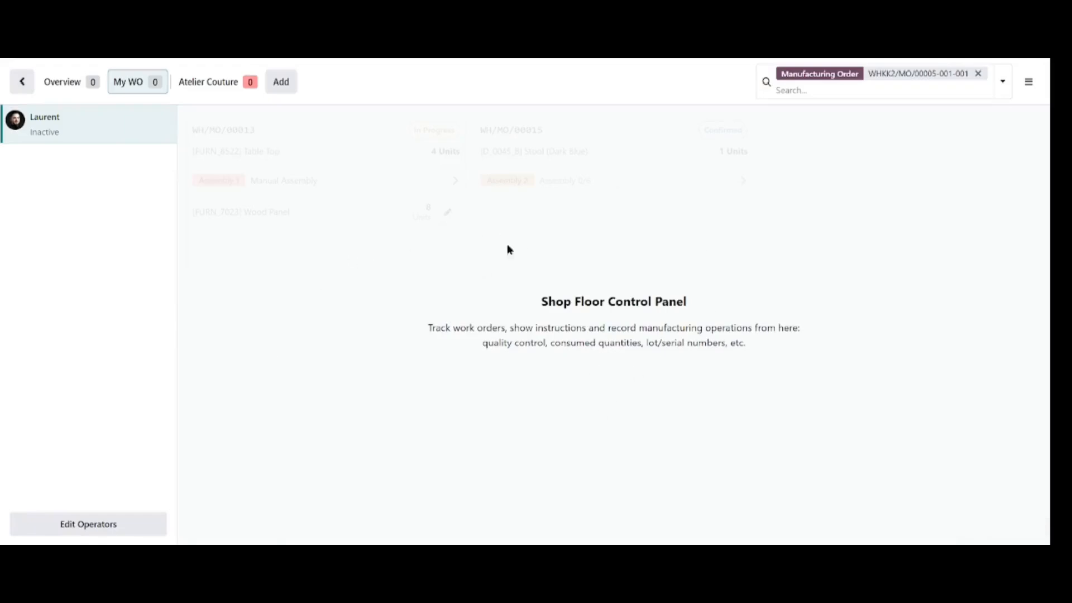
{"action": "left_click", "coordinate": [32, 87]}
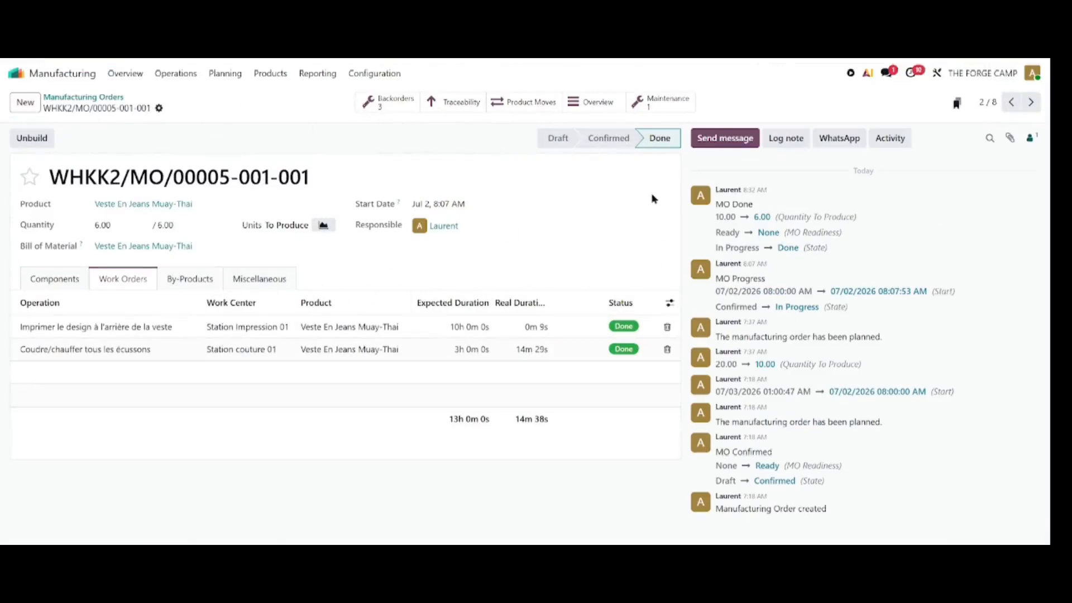
{"action": "mouse_move", "coordinate": [667, 139]}
Start a new unbuild order for the product Veste En Jeans Muay-Thai
{"action": "left_click", "coordinate": [181, 79]}
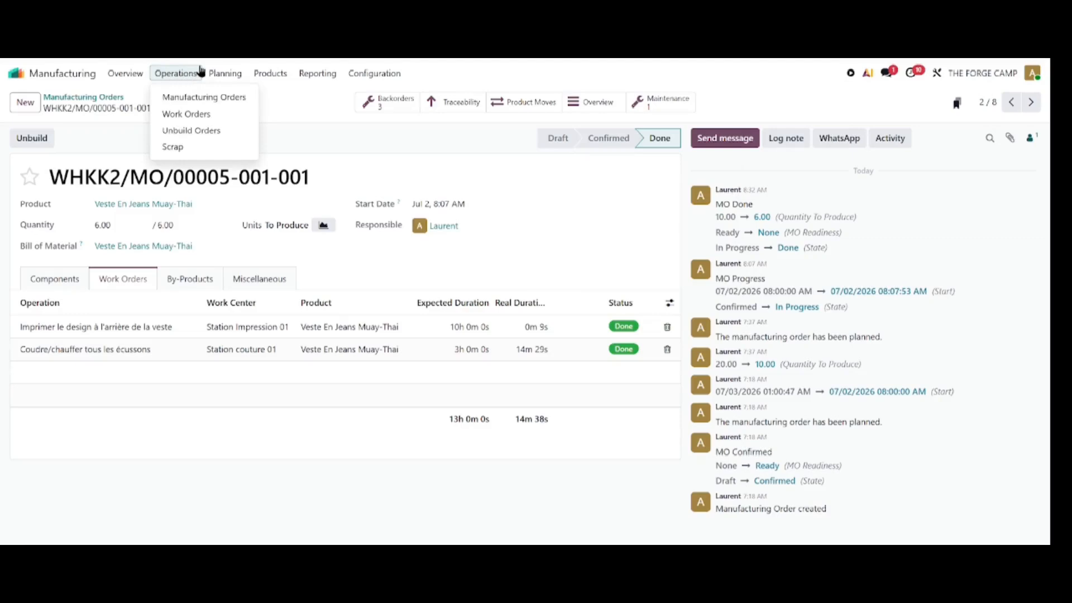
{"action": "mouse_move", "coordinate": [235, 73]}
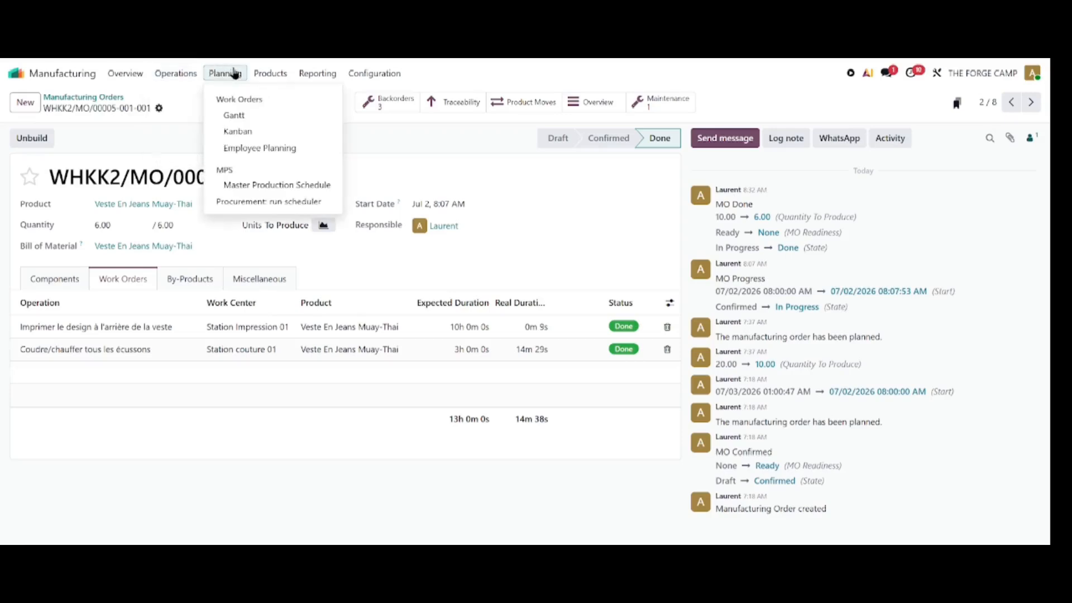
{"action": "mouse_move", "coordinate": [269, 75]}
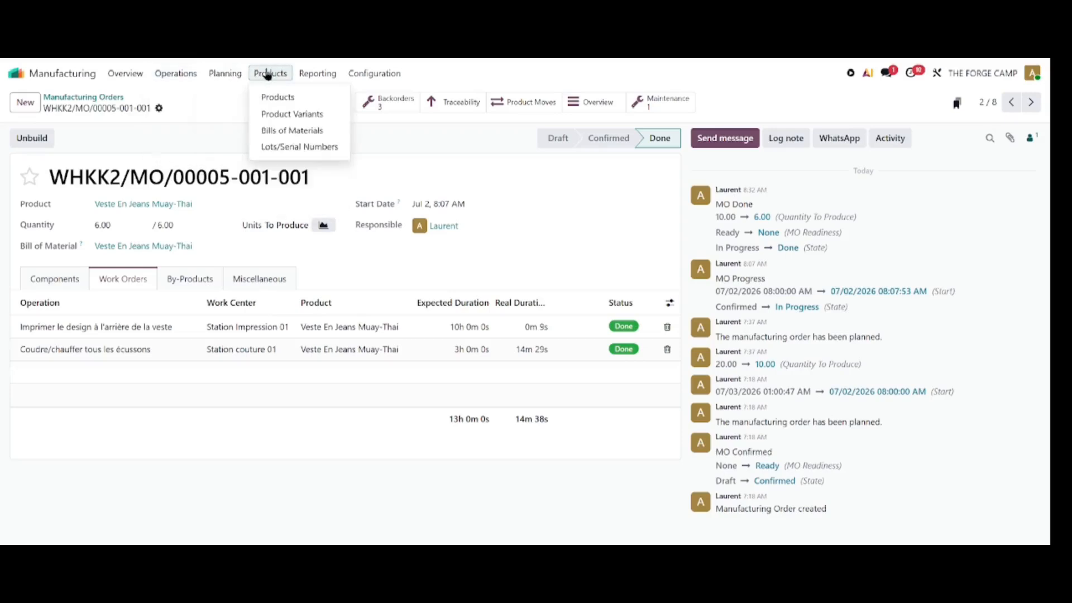
{"action": "mouse_move", "coordinate": [188, 74]}
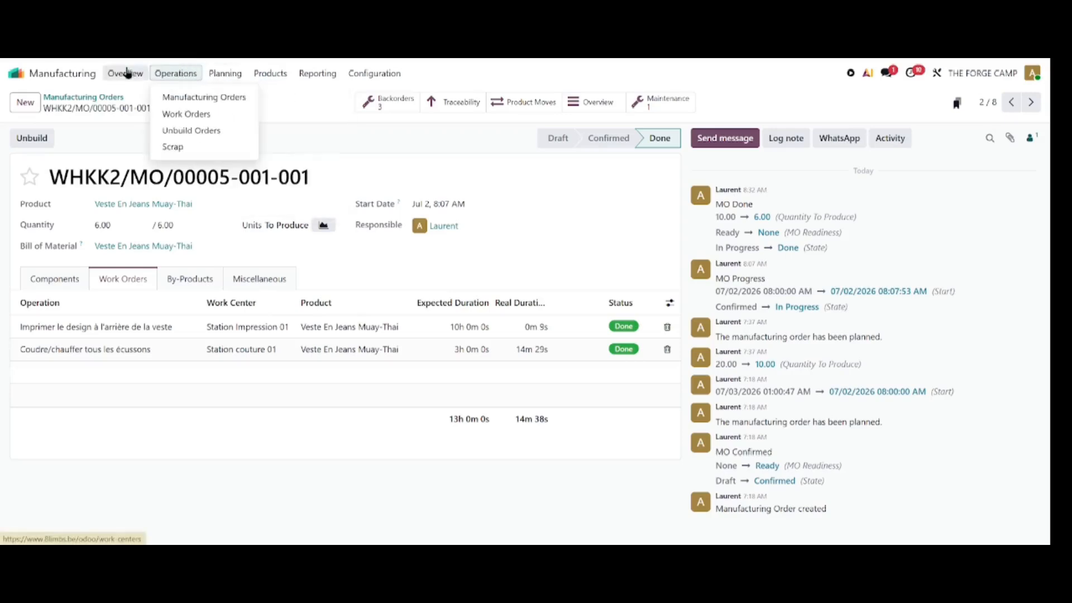
{"action": "left_click", "coordinate": [208, 133]}
{"action": "left_click", "coordinate": [24, 103]}
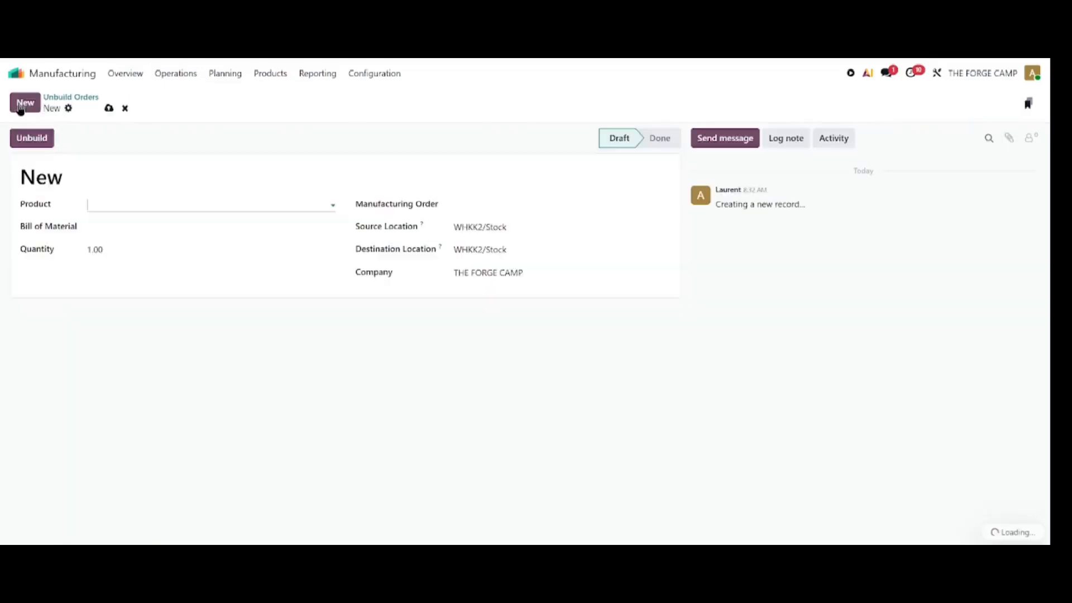
{"action": "left_click", "coordinate": [181, 205]}
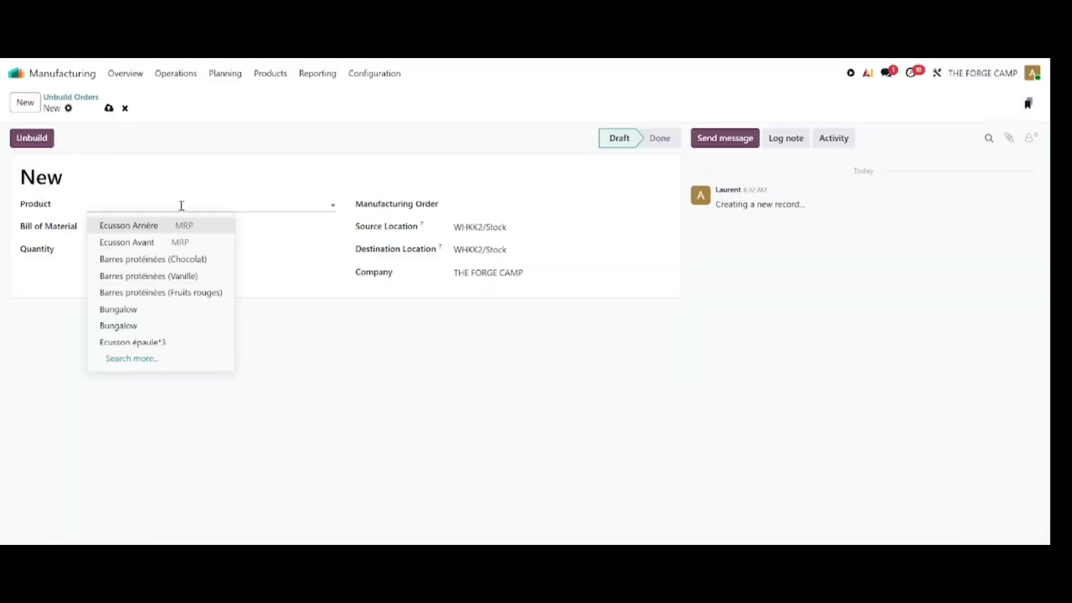
{"action": "type", "text": "ves"}
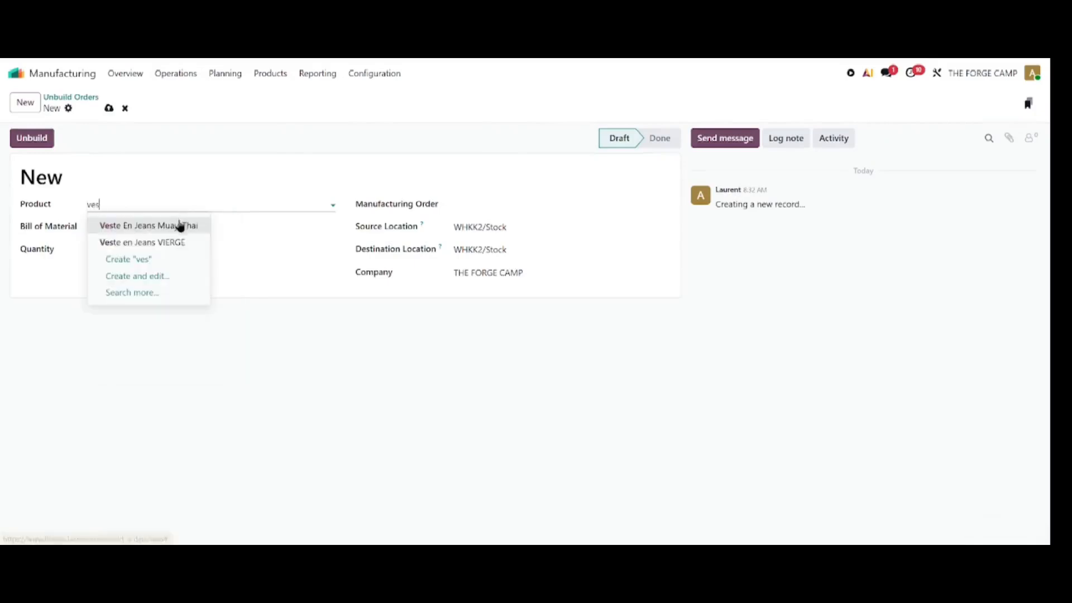
{"action": "left_click", "coordinate": [179, 225]}
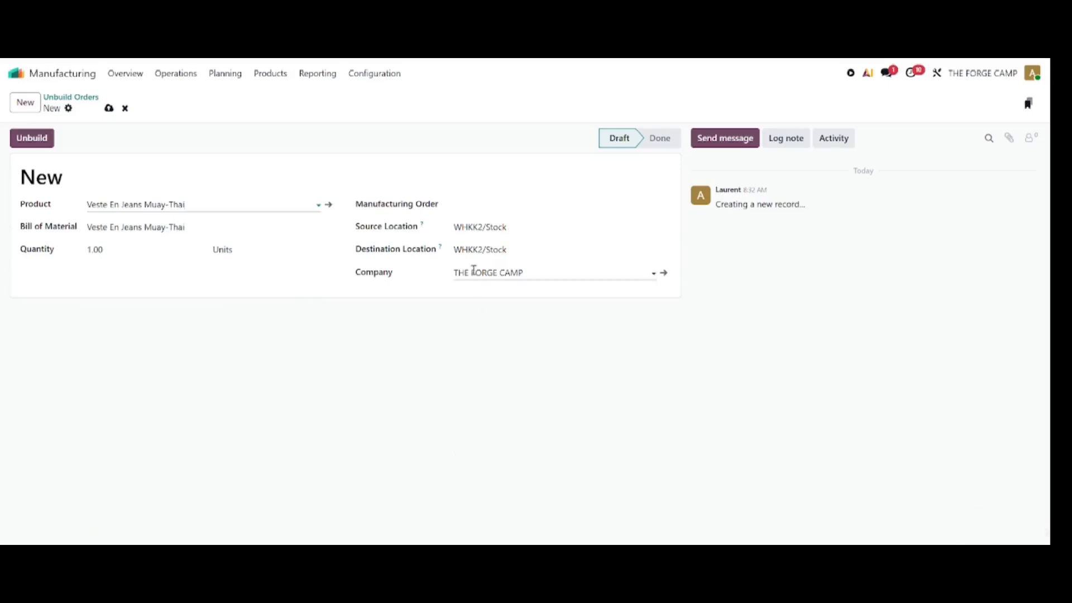
Link the unbuild order to the just-completed manufacturing order, set the quantity to 1, and carry out the unbuild
{"action": "left_click", "coordinate": [531, 205]}
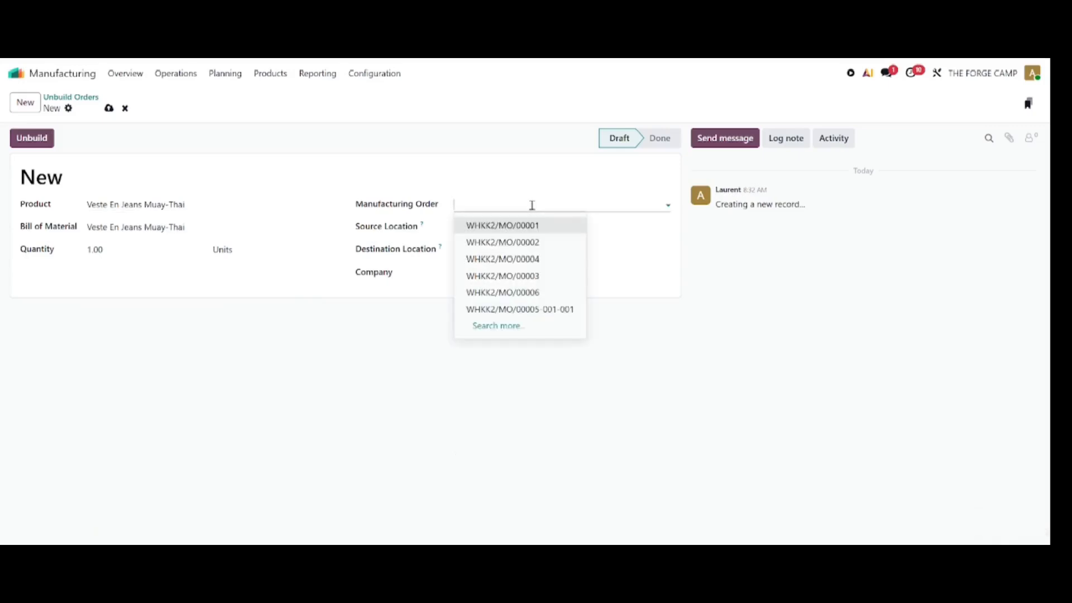
{"action": "left_click", "coordinate": [541, 310]}
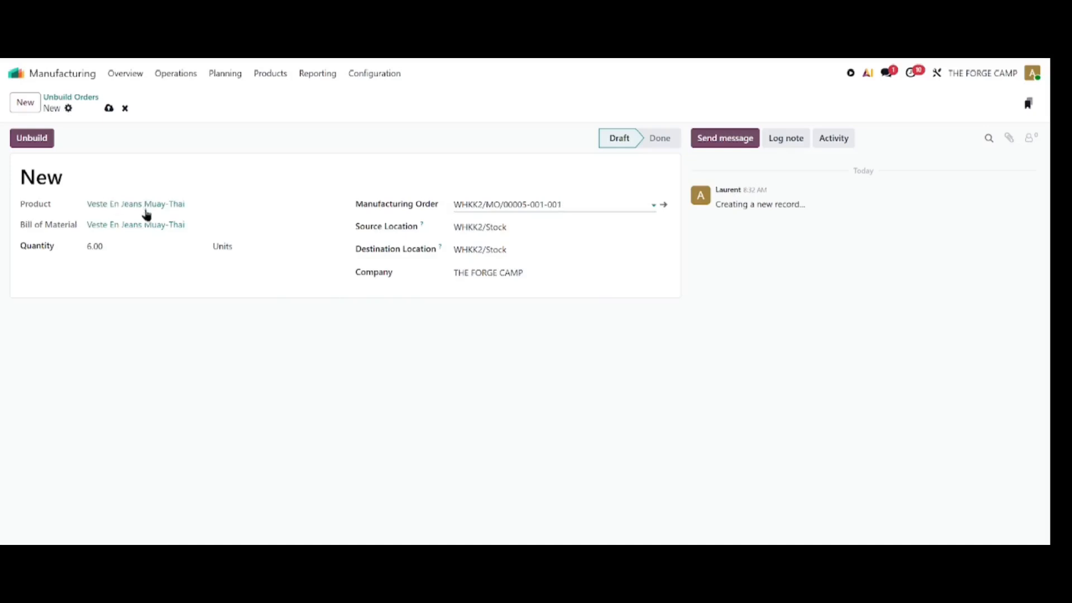
{"action": "left_click", "coordinate": [119, 254]}
{"action": "type", "text": "1"}
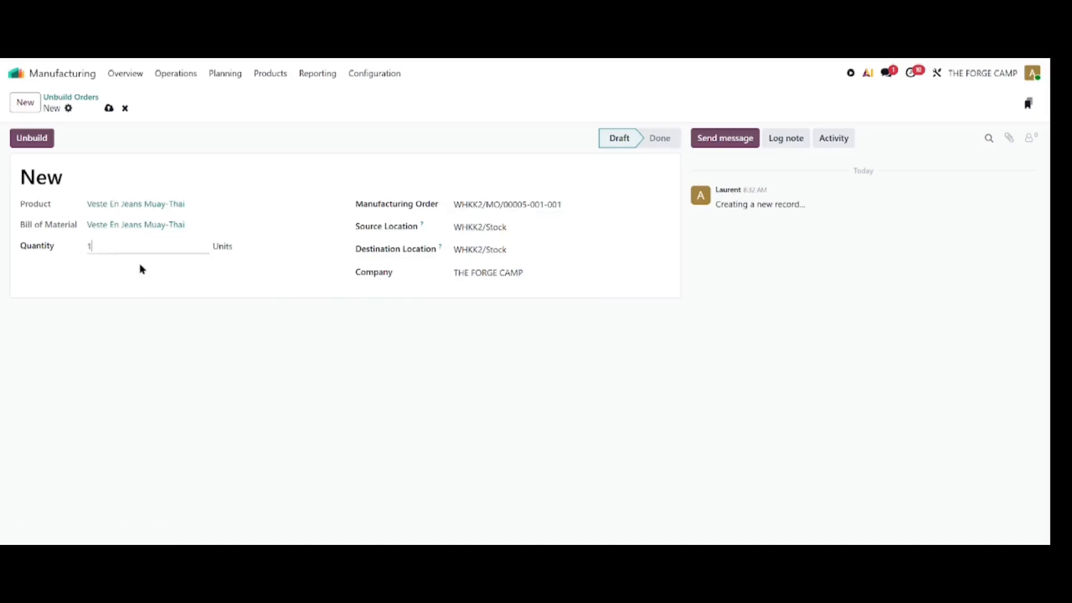
{"action": "left_click", "coordinate": [180, 307]}
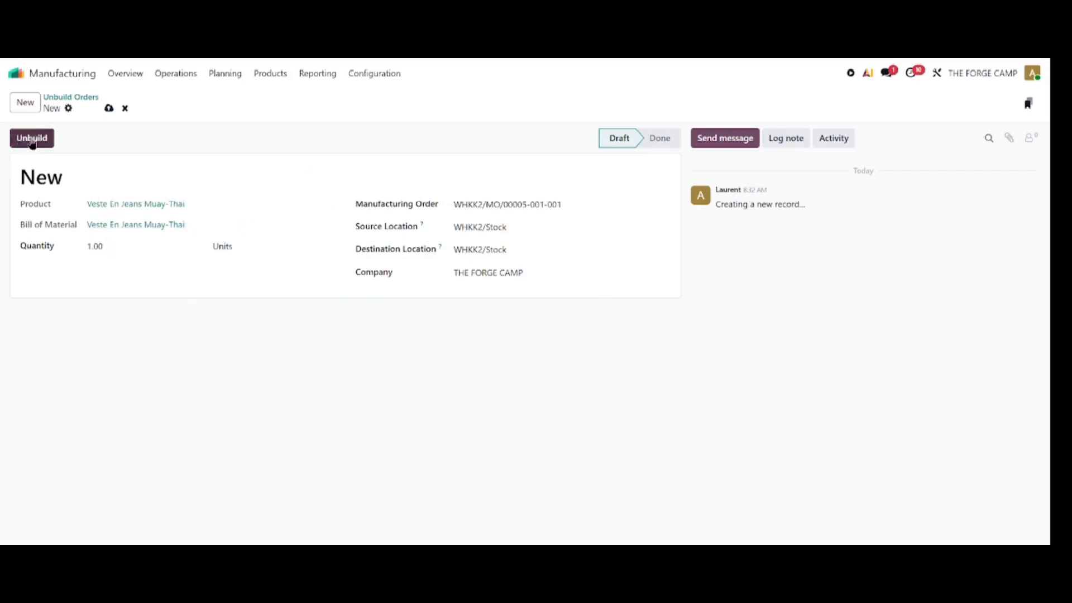
{"action": "left_click", "coordinate": [33, 140]}
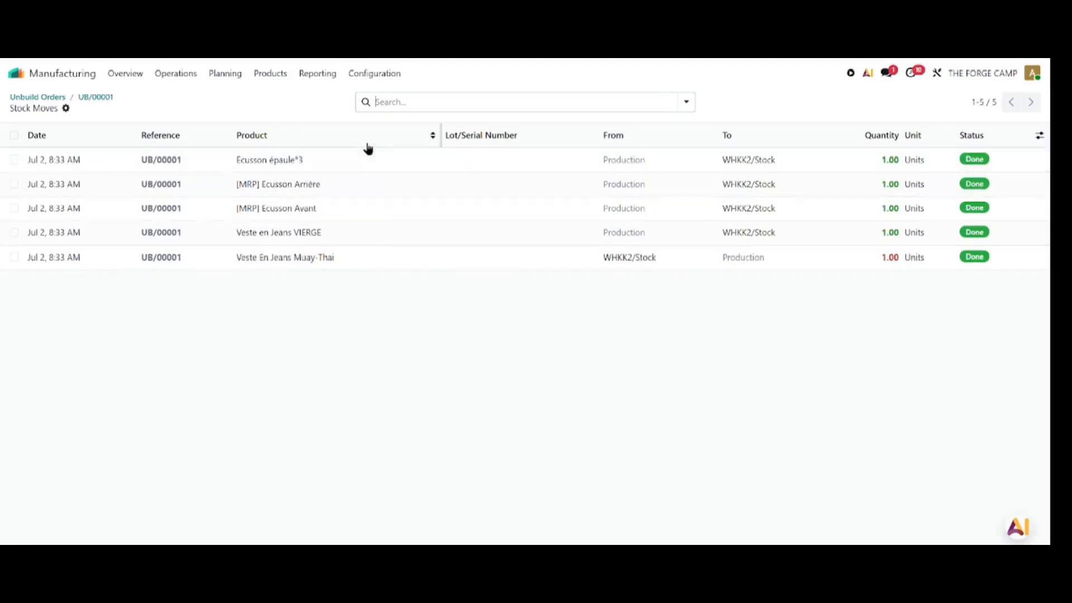
Open the details of the Veste en Jeans VIERGE stock move generated by the unbuild order
{"action": "left_click", "coordinate": [300, 235]}
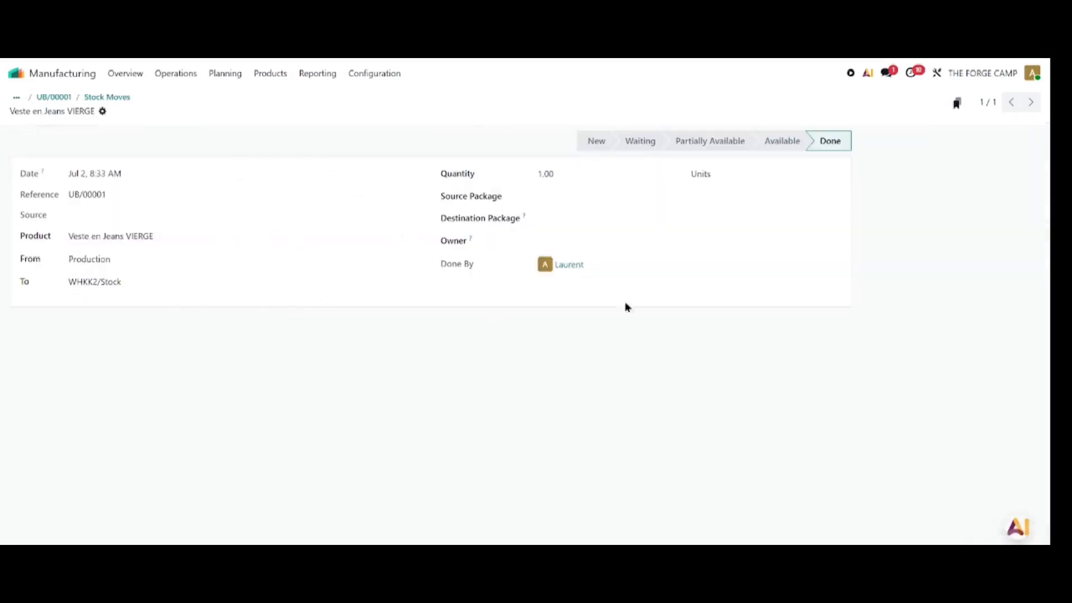
Start a new scrap order for the product Veste En Jeans Muay-Thai
{"action": "left_click", "coordinate": [171, 77]}
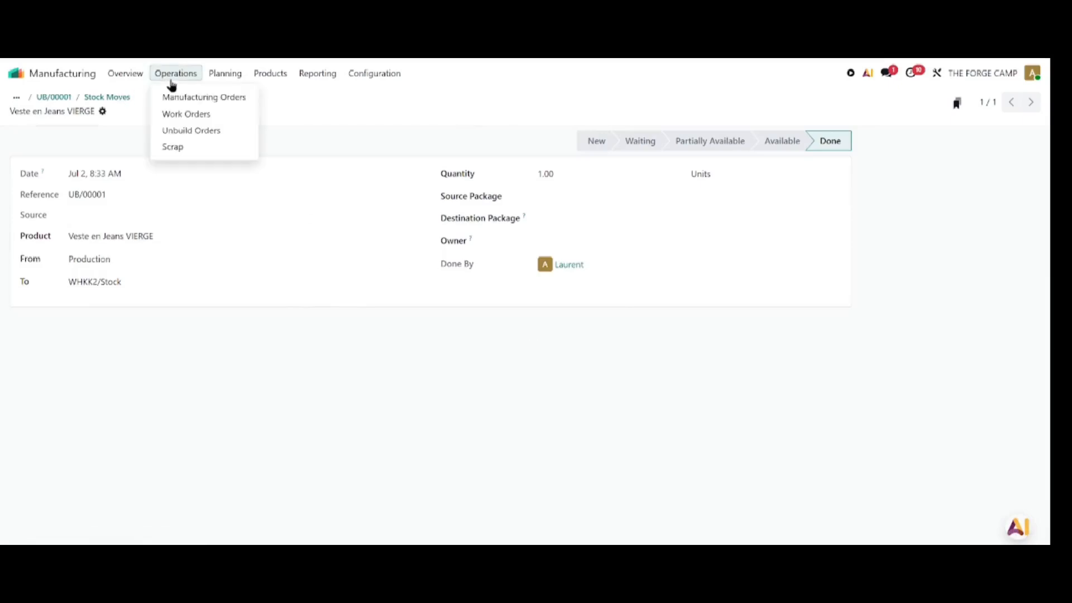
{"action": "left_click", "coordinate": [180, 150]}
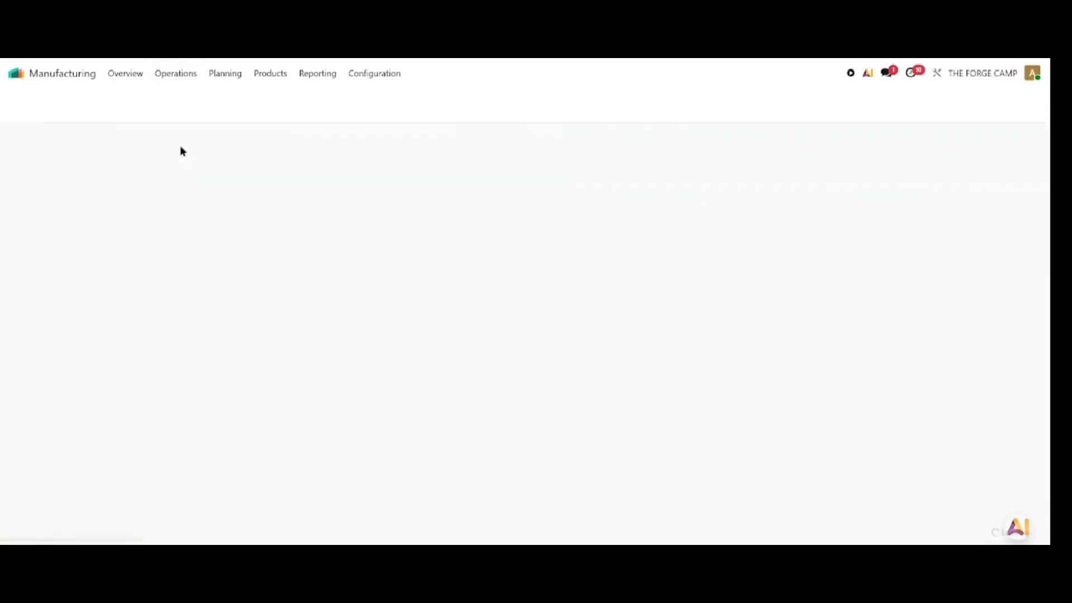
{"action": "left_click", "coordinate": [22, 104]}
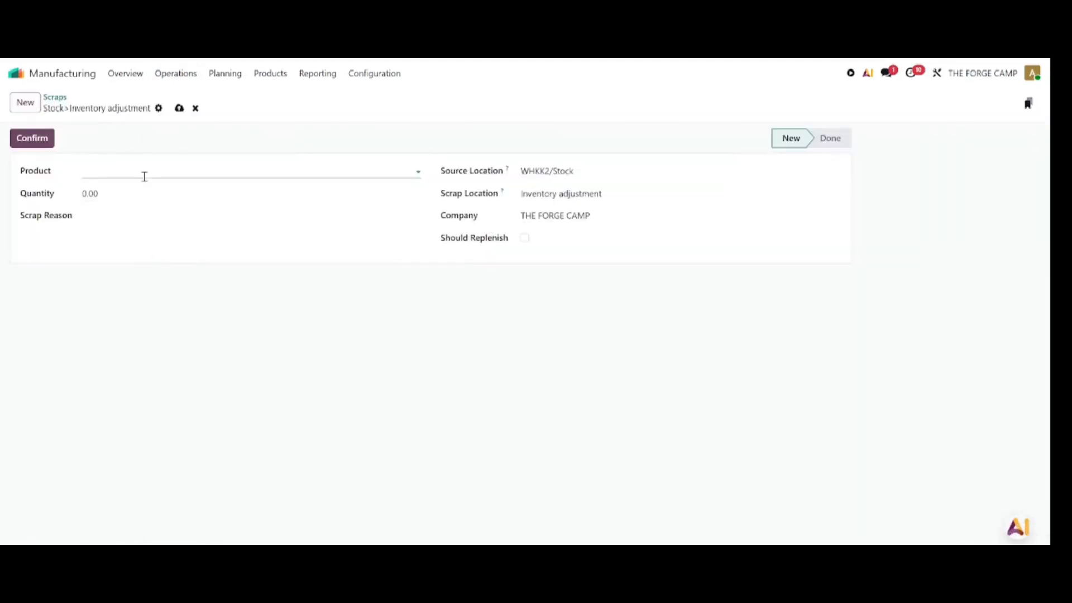
{"action": "type", "text": "vest"}
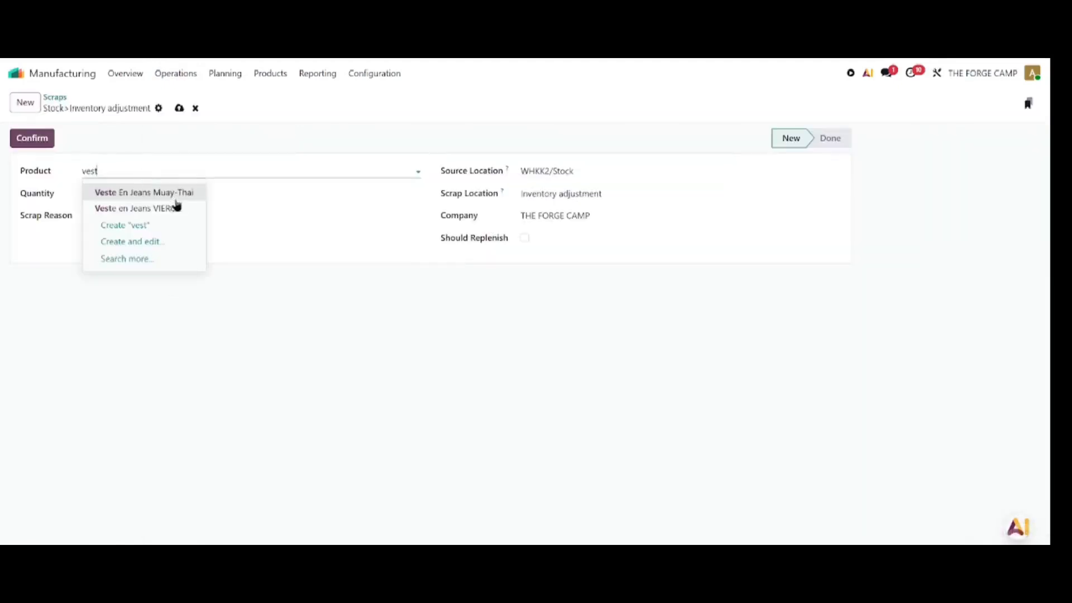
{"action": "left_click", "coordinate": [190, 192]}
Set the scrap quantity to 1 with the scrap reason Damged, and confirm the scrap order
{"action": "left_click", "coordinate": [122, 190]}
{"action": "type", "text": "1"}
{"action": "left_click", "coordinate": [124, 216]}
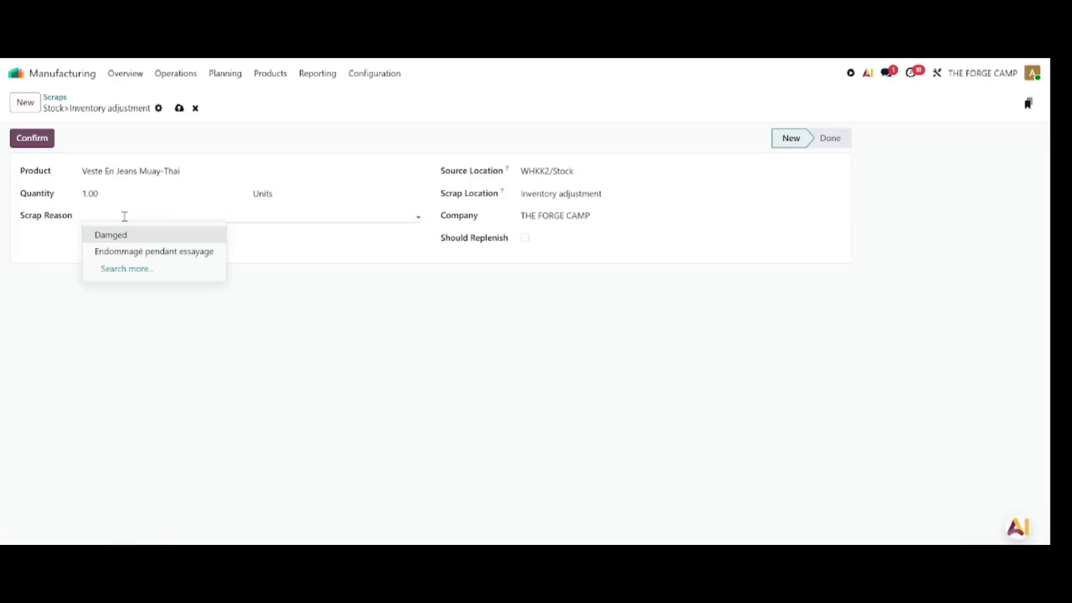
{"action": "left_click", "coordinate": [139, 237]}
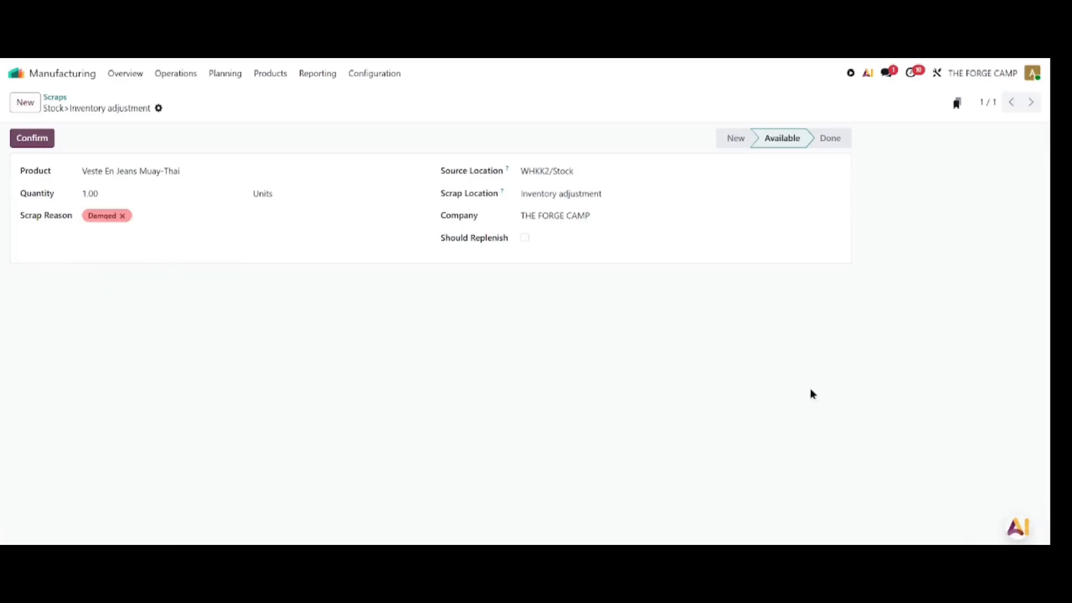
{"action": "left_click", "coordinate": [25, 146]}
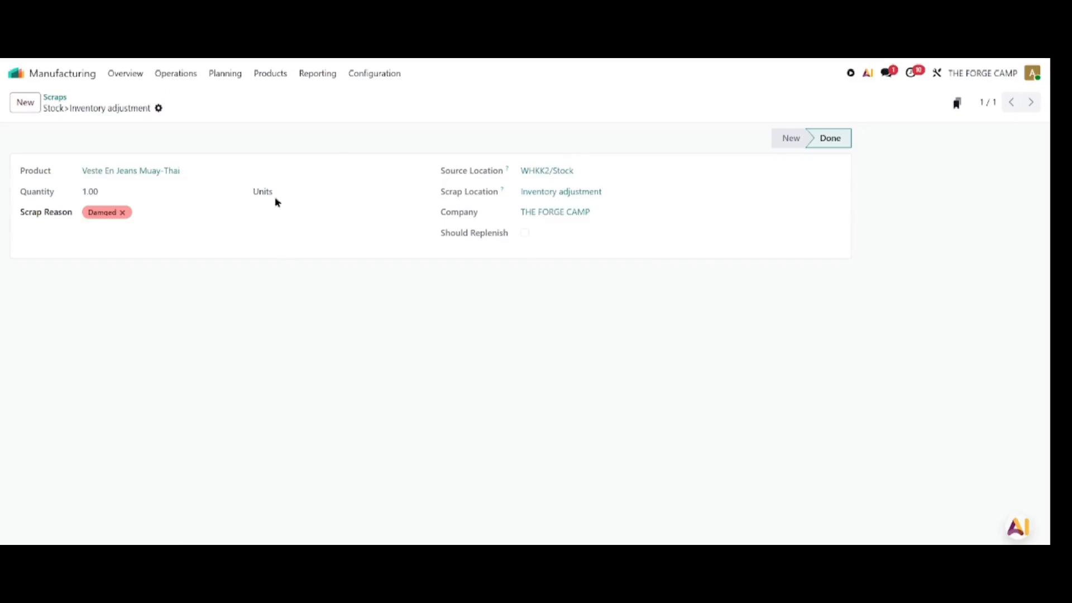
Open the Gantt planning of the work orders
{"action": "left_click", "coordinate": [218, 75]}
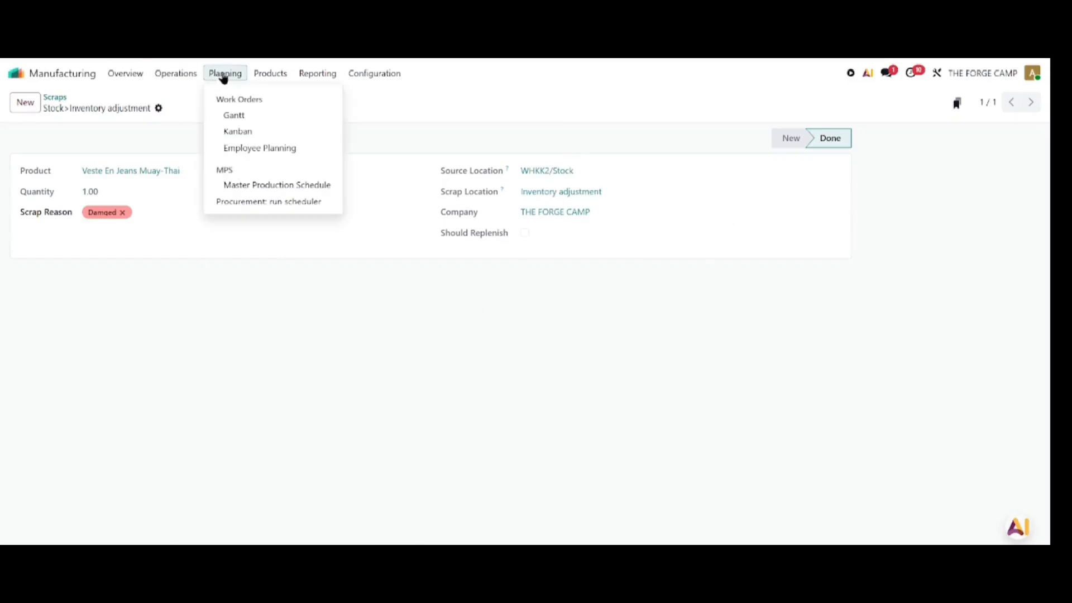
{"action": "left_click", "coordinate": [234, 116]}
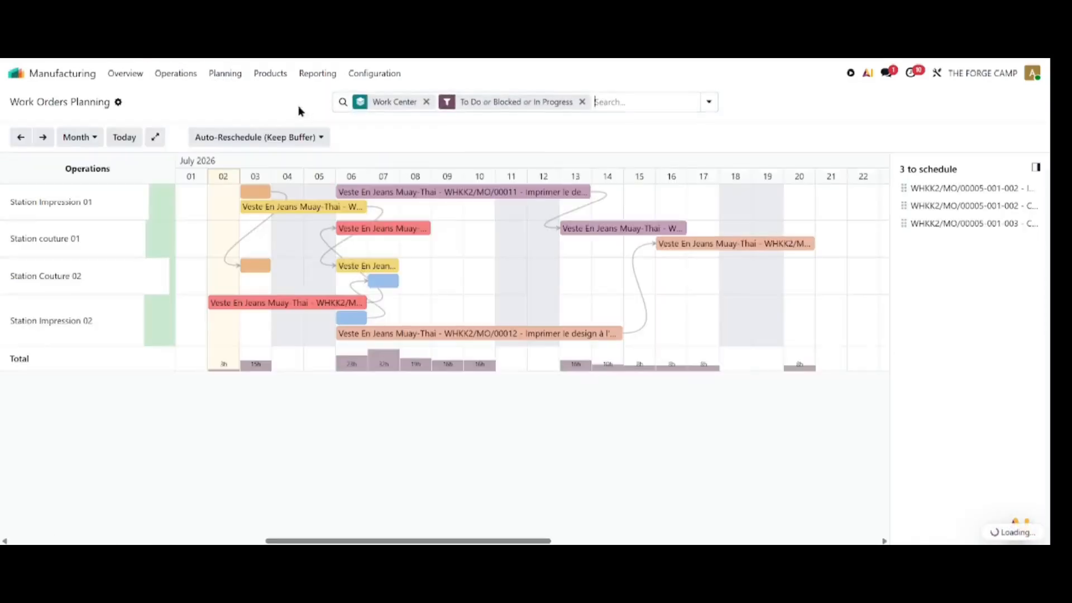